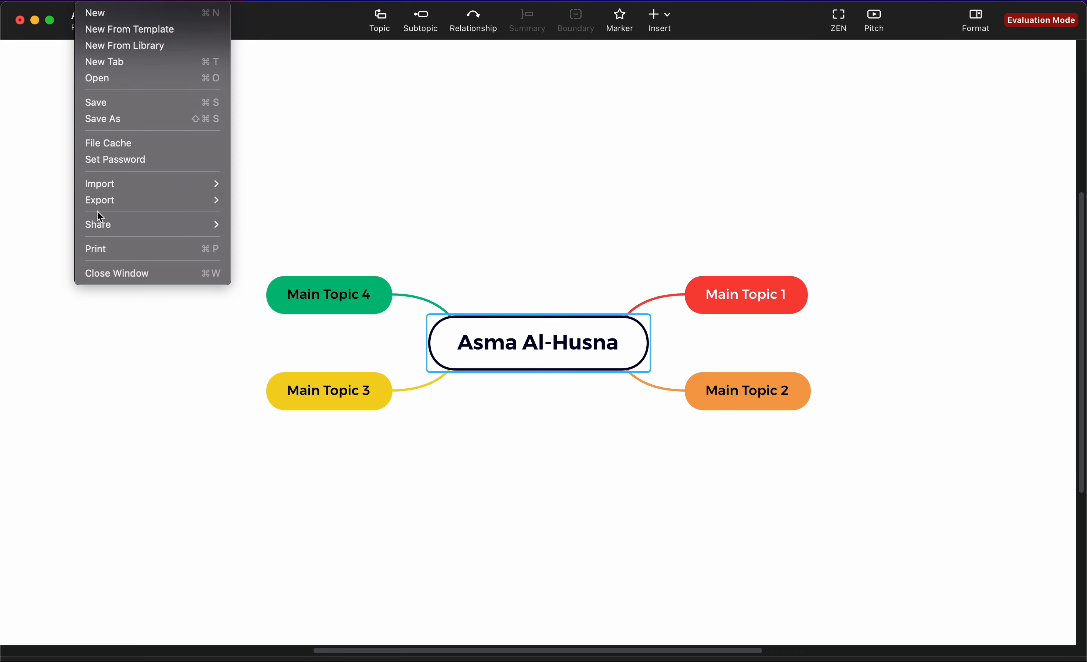
Step: Review the sharing destinations offered for the mind map
mouse_move(113, 228)
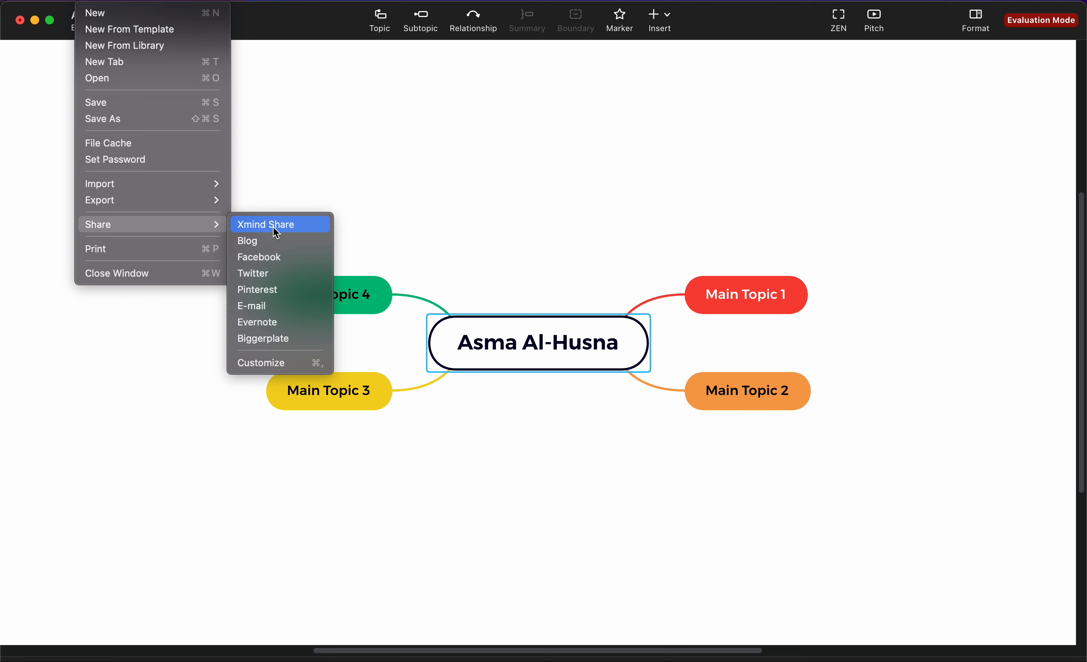
click(342, 184)
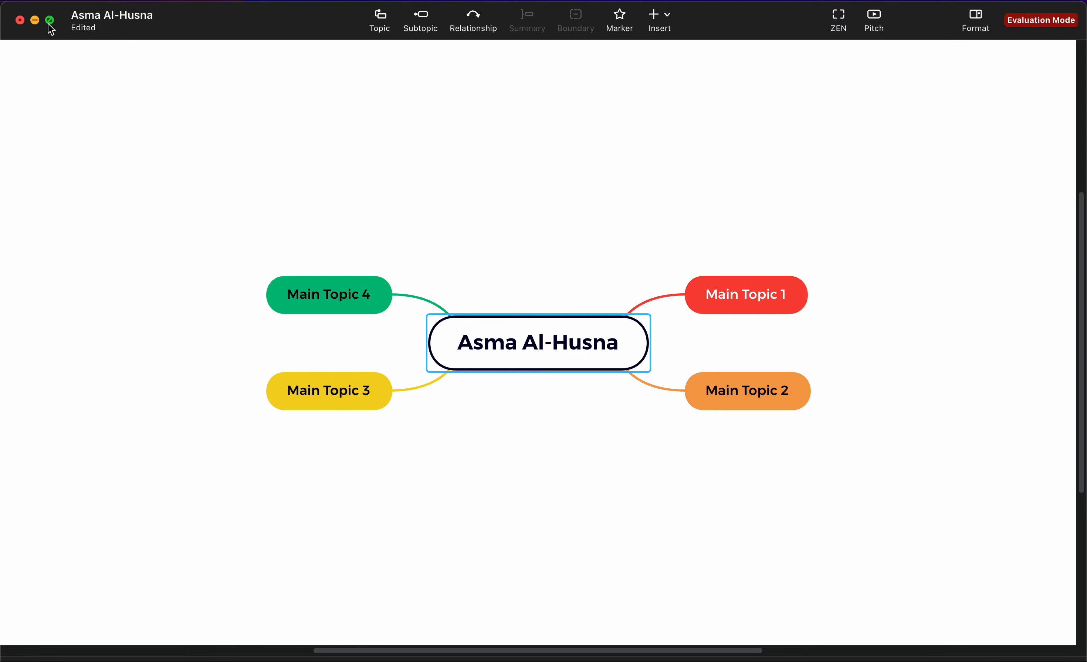
Step: Narrow the Asma Al-Husna window to about half the screen and close the Take Notes mind map behind it
drag(5, 7, 457, 34)
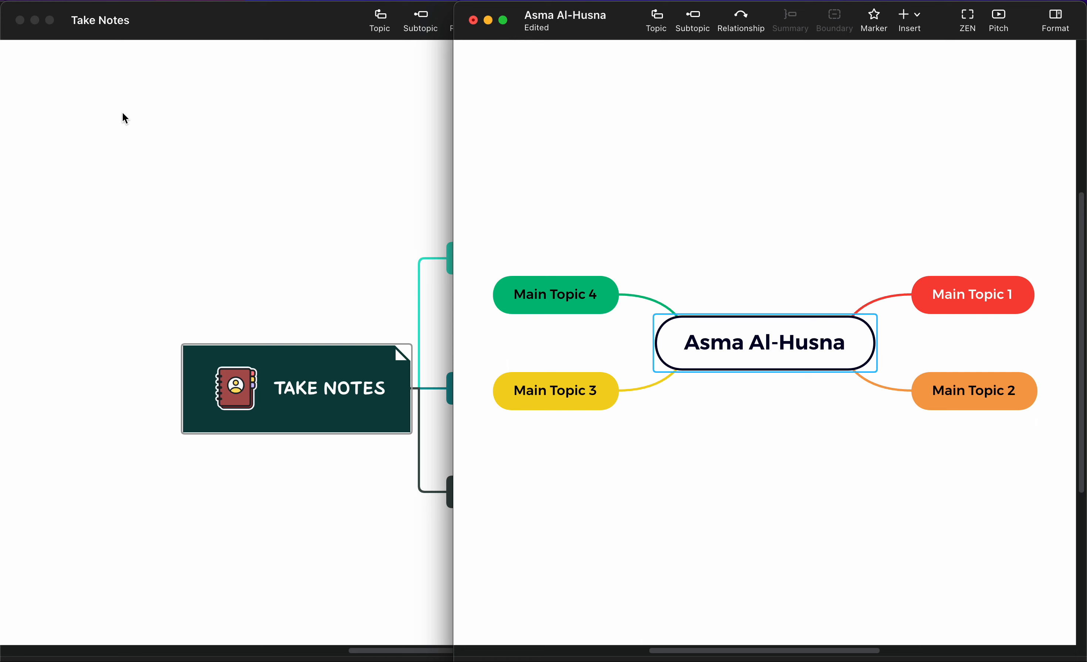
click(114, 117)
key(super+w)
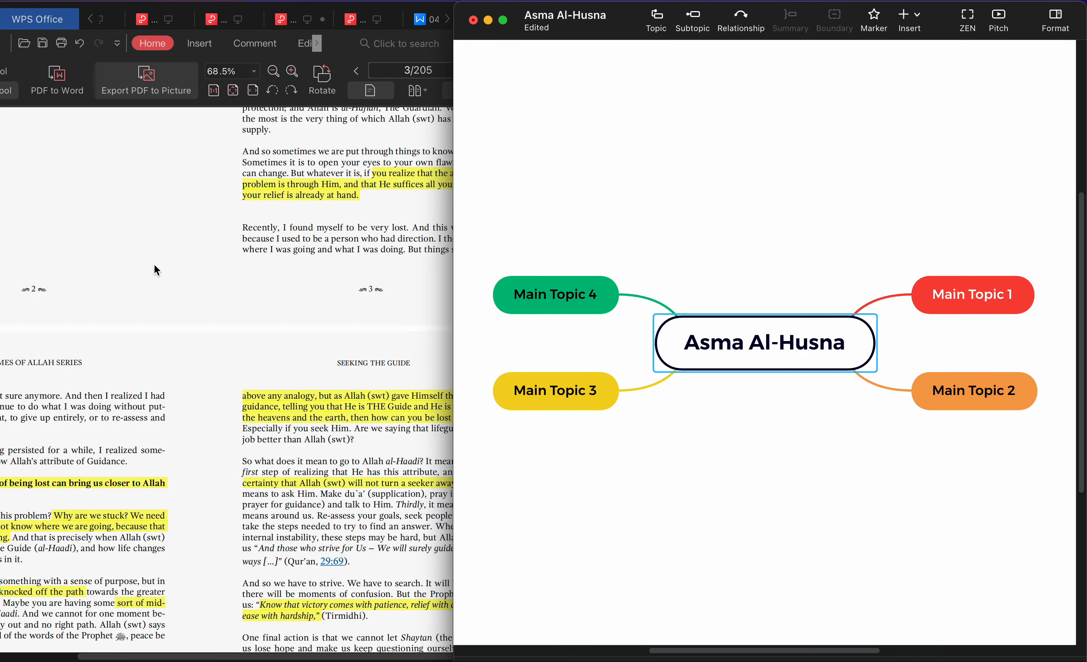
Step: Switch to the PDF in WPS Office and show the opening page of the chapter "Seeking The Guide"
click(166, 343)
scroll(166, 343, up, 8)
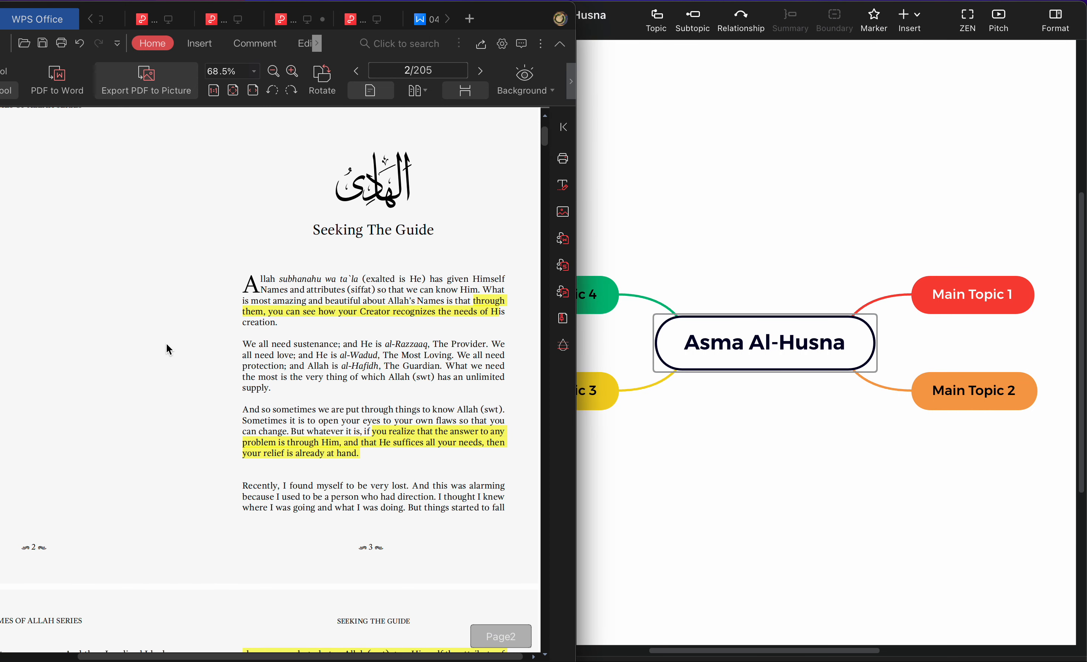
scroll(255, 293, down, 2)
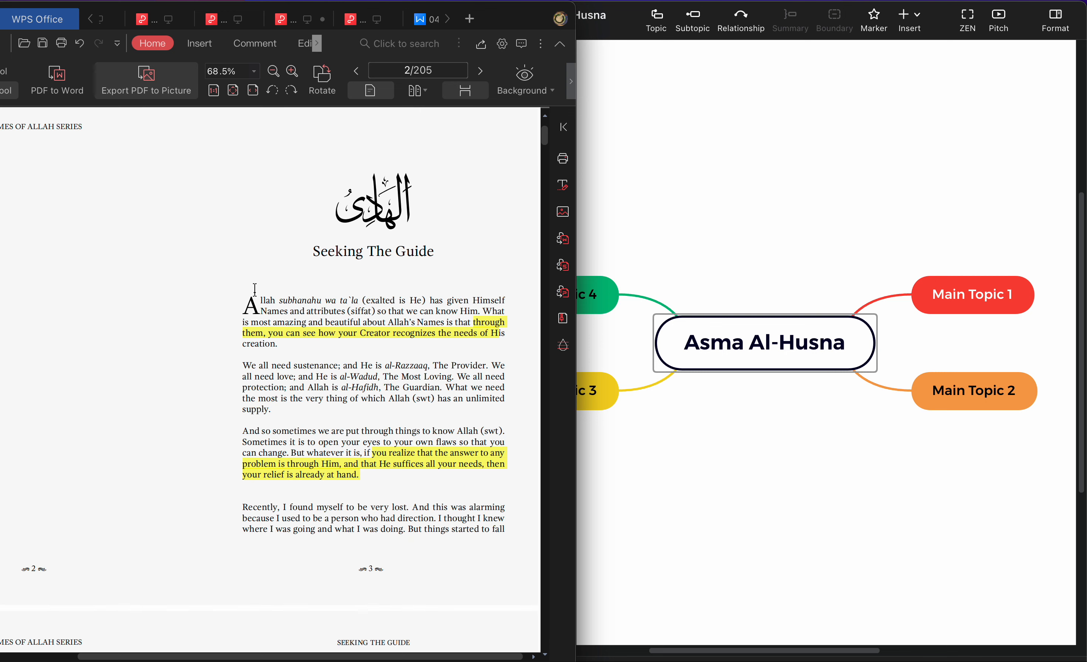
scroll(255, 289, right, 1)
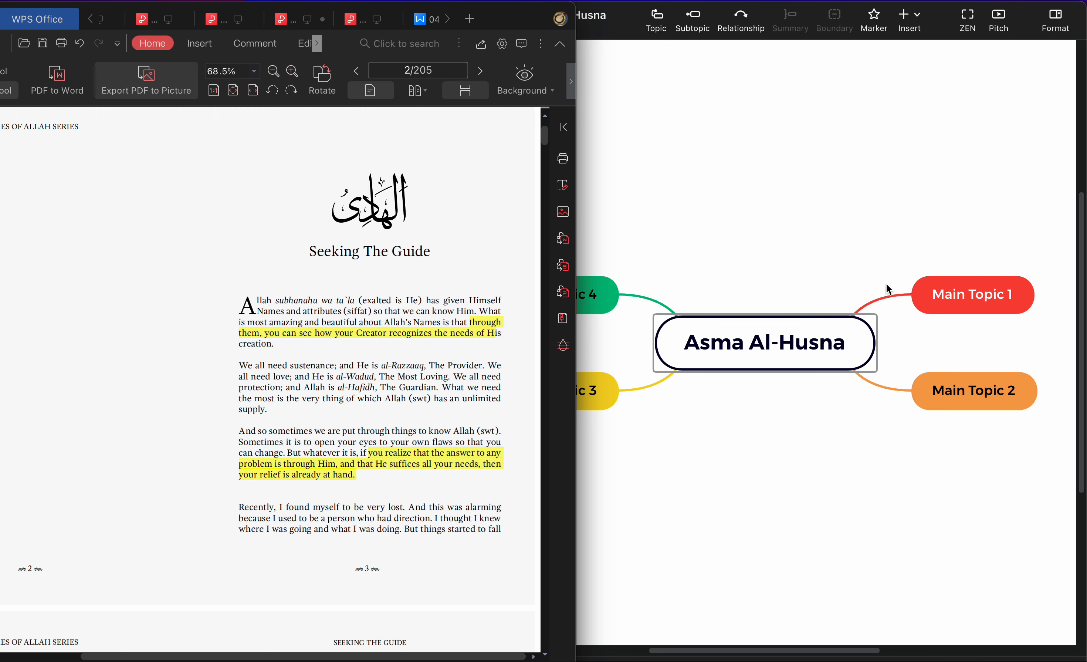
Step: Switch back to the mind map in Xmind and rename Main Topic 1 as "Al Haadi"
click(963, 294)
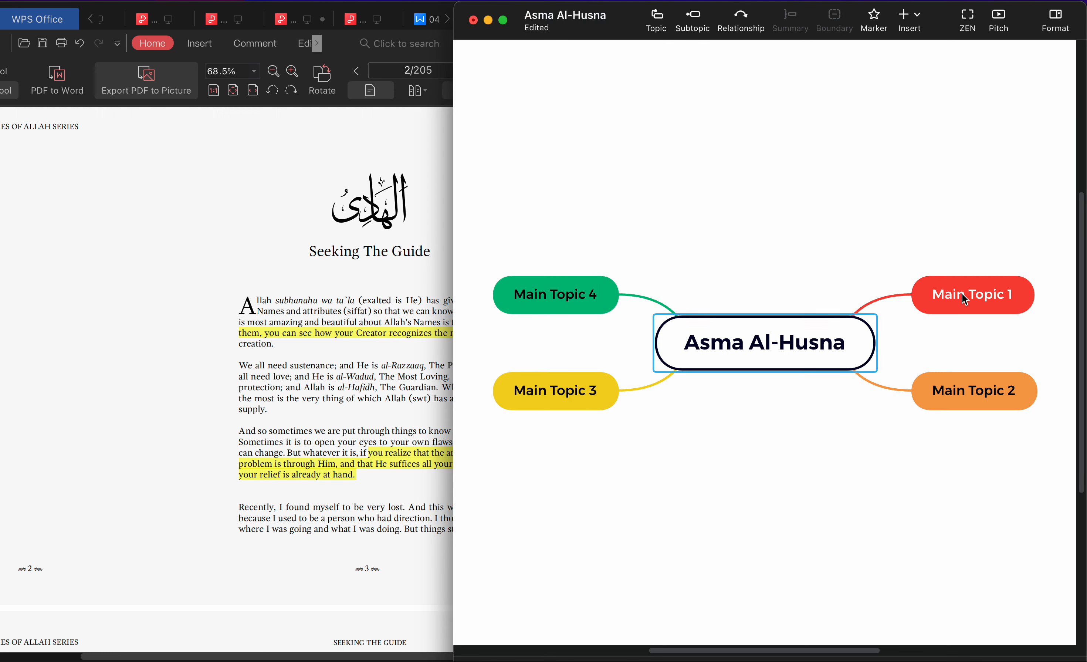
double_click(962, 294)
text(Al)
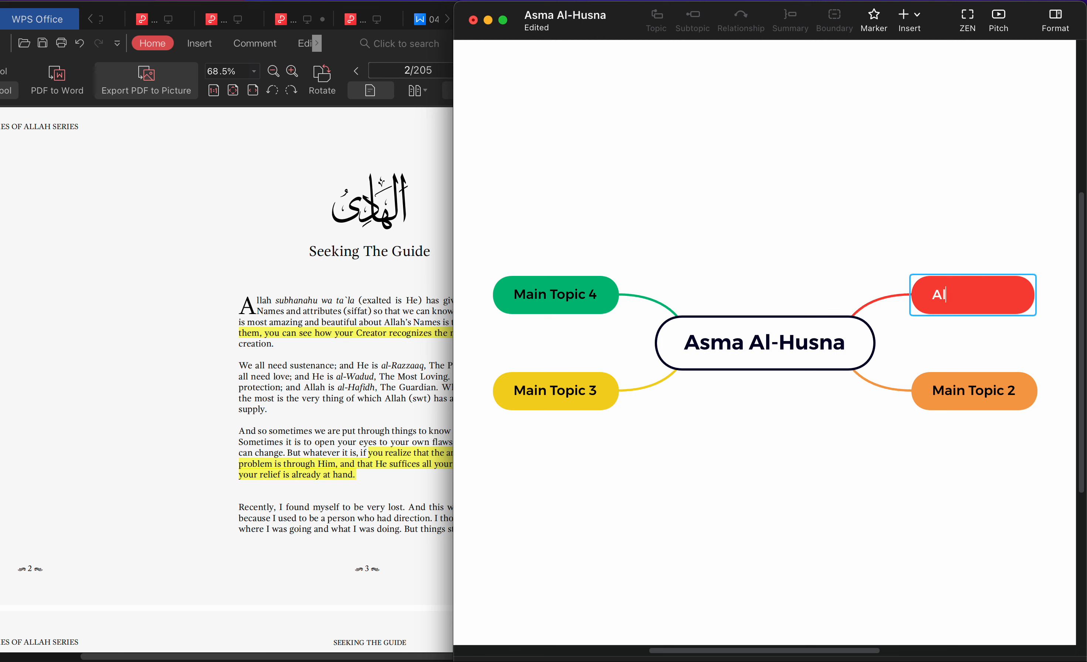
text( Haadi)
click(905, 231)
click(954, 392)
double_click(954, 392)
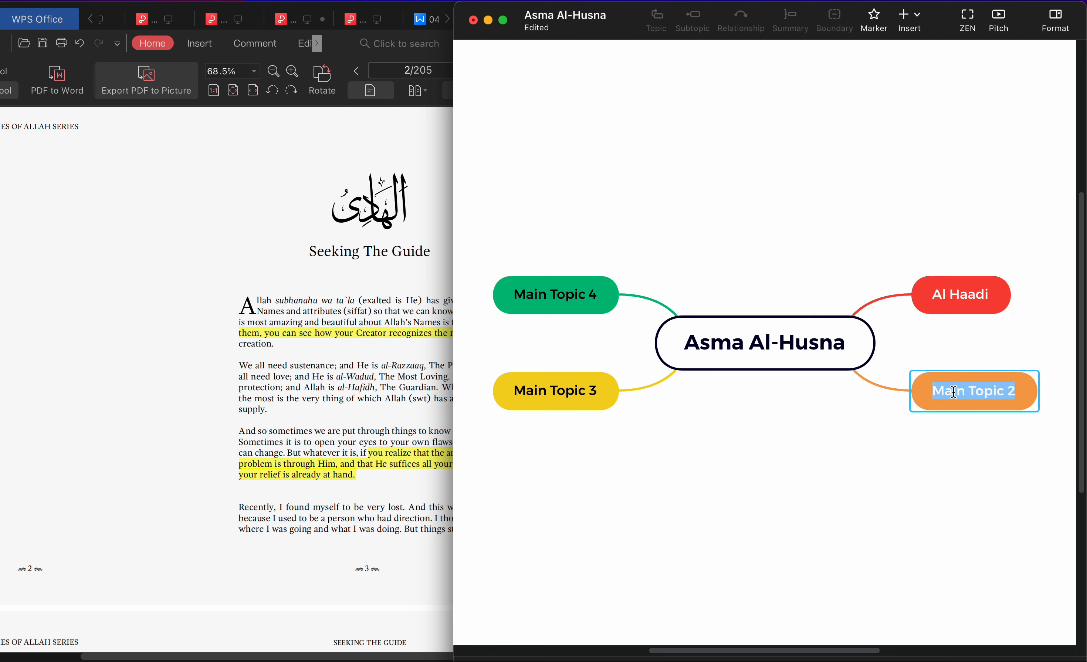
click(999, 294)
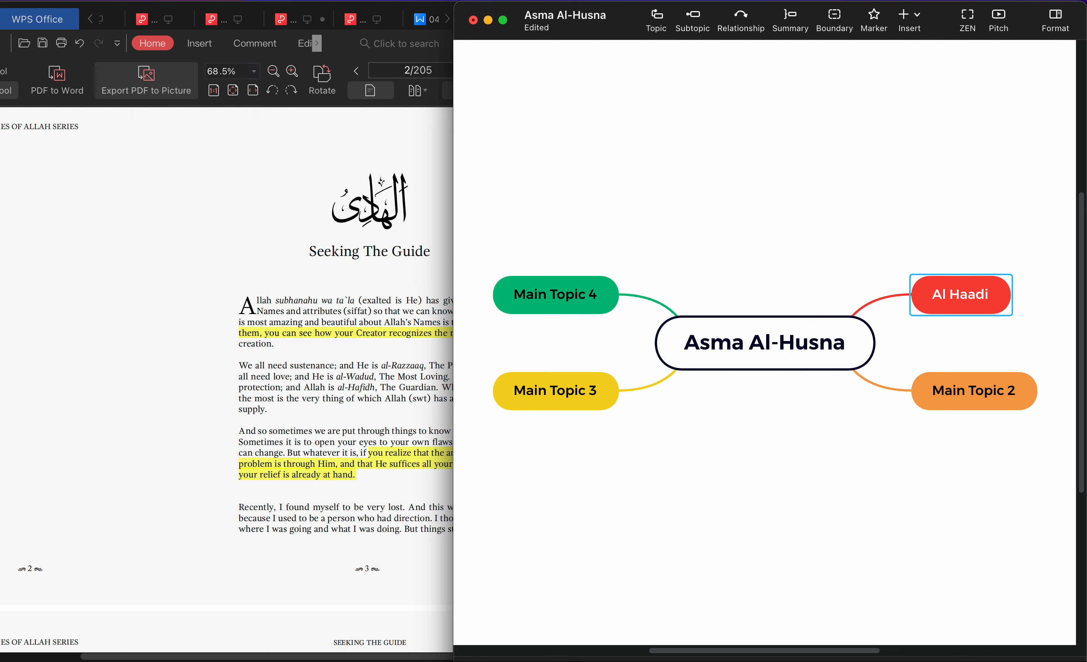
Step: Add two subtopics under Al Haadi, and insert a third one at the same level directly after Subtopic 1
key(Tab)
scroll(765, 342, right, 5)
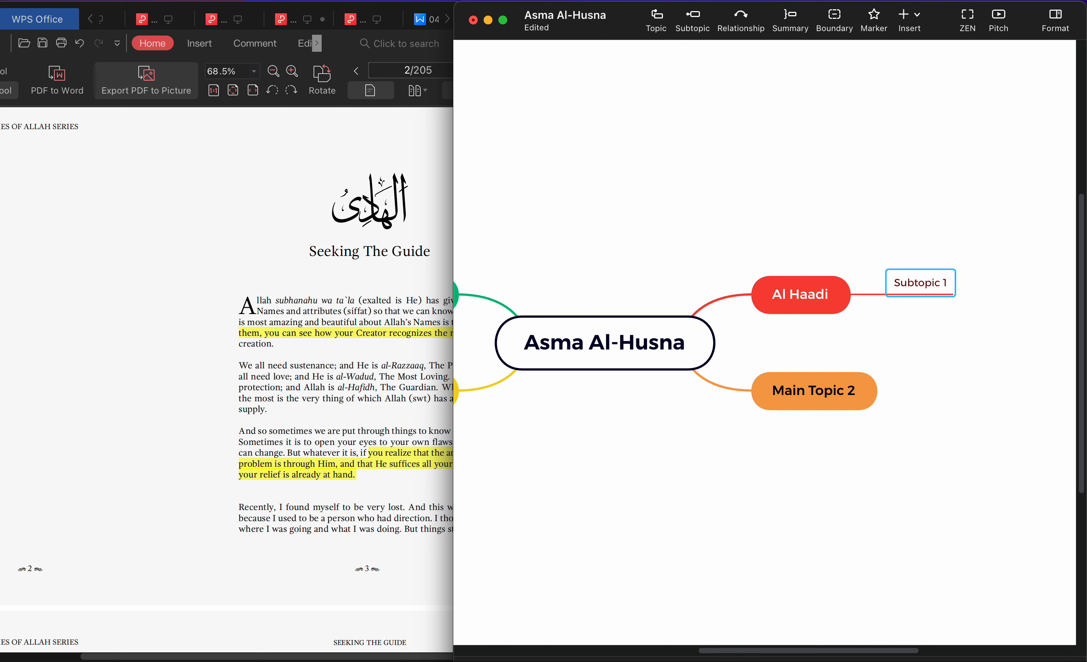
click(793, 300)
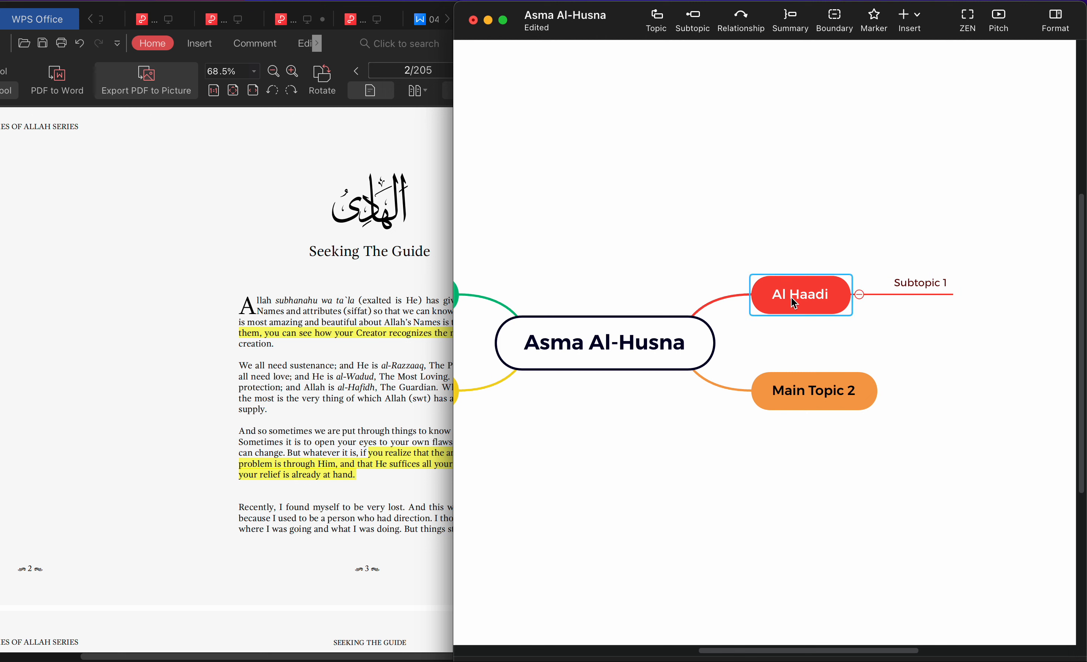
key(Tab)
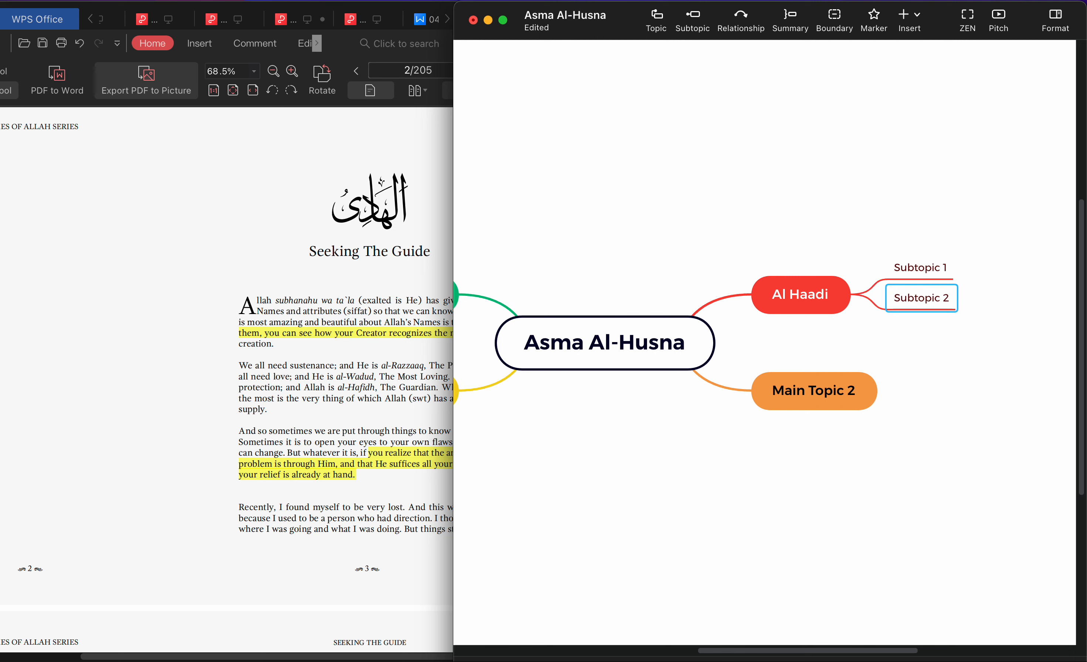
click(820, 302)
click(913, 277)
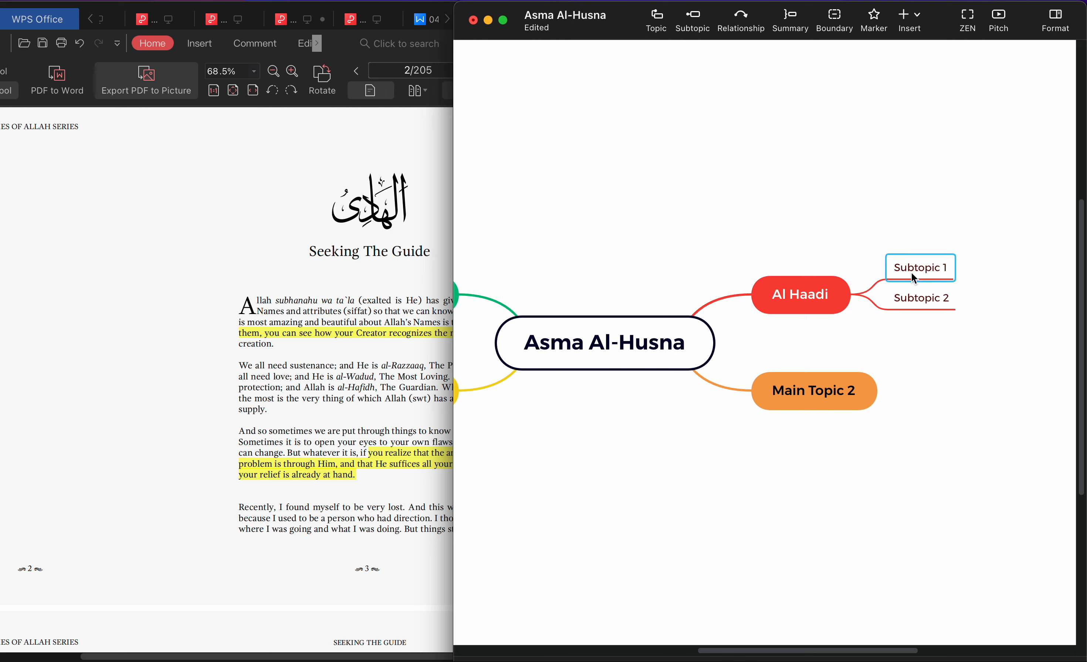
key(Return)
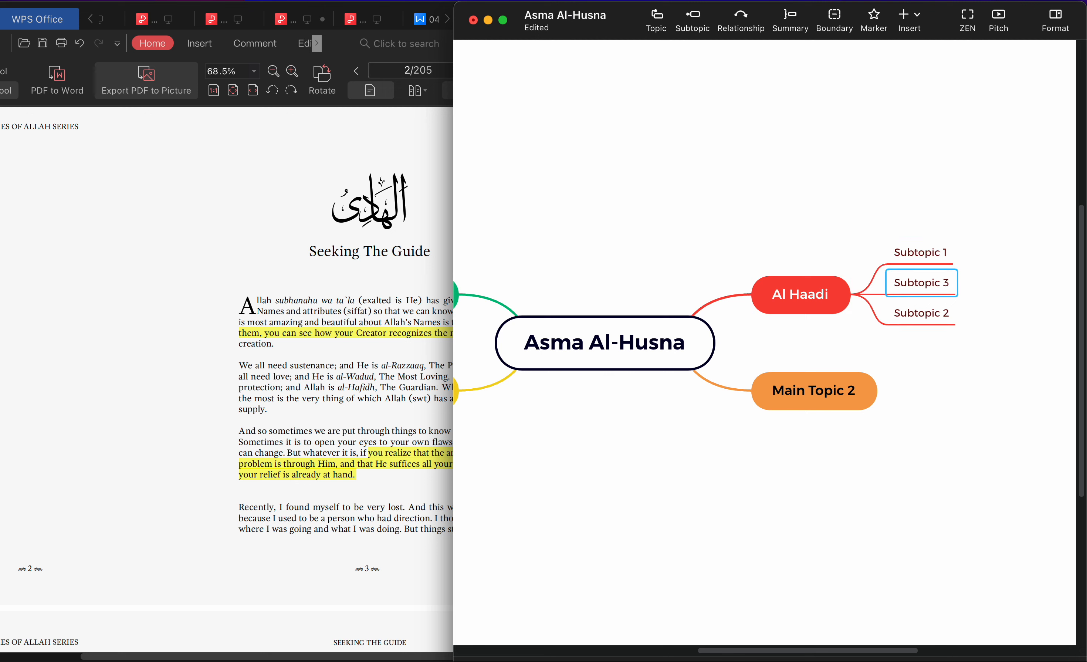
Step: Extend Subtopic 1 with a chain of four nested subtopics, and add three siblings to the last one
click(938, 253)
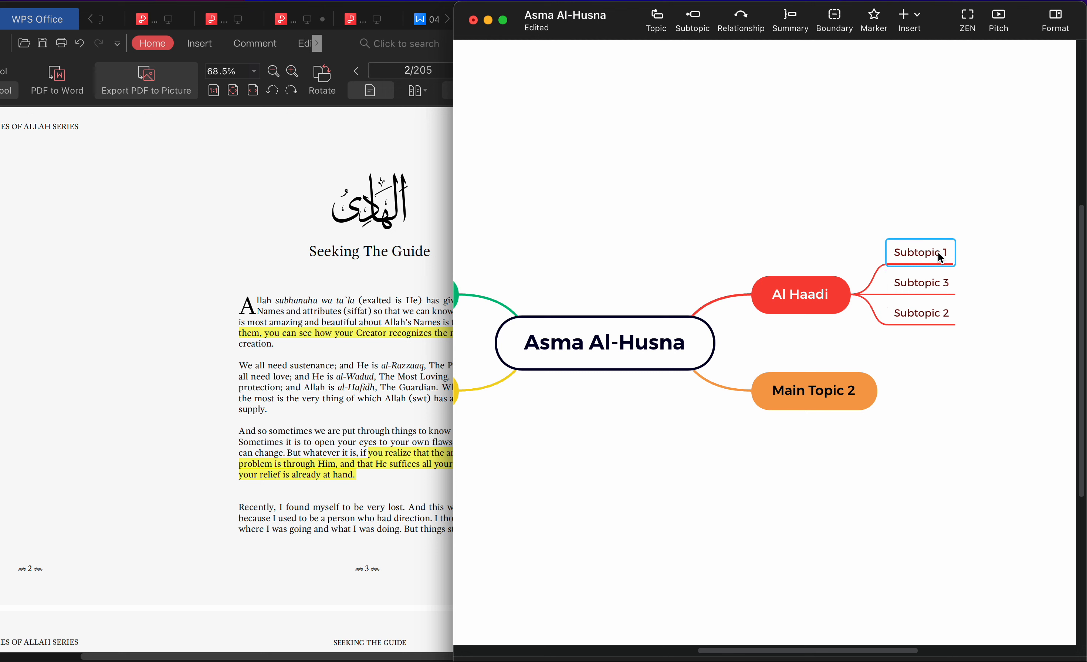
key(Tab)
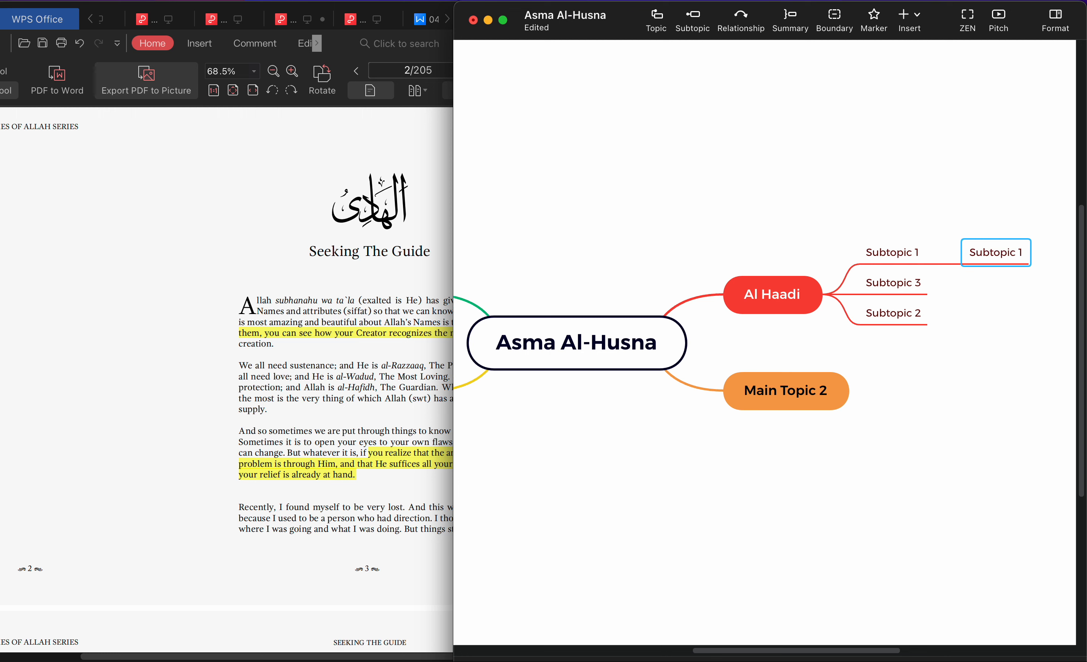
key(Tab)
key(Tab)
key(Tab)
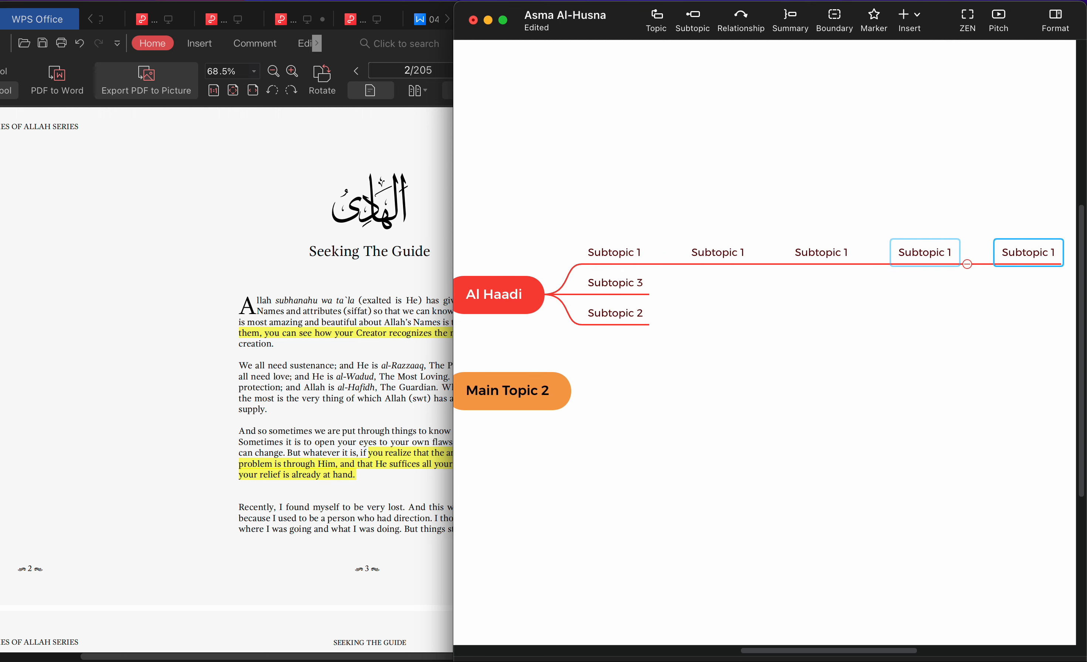
key(Return)
key(Return)
key(Return)
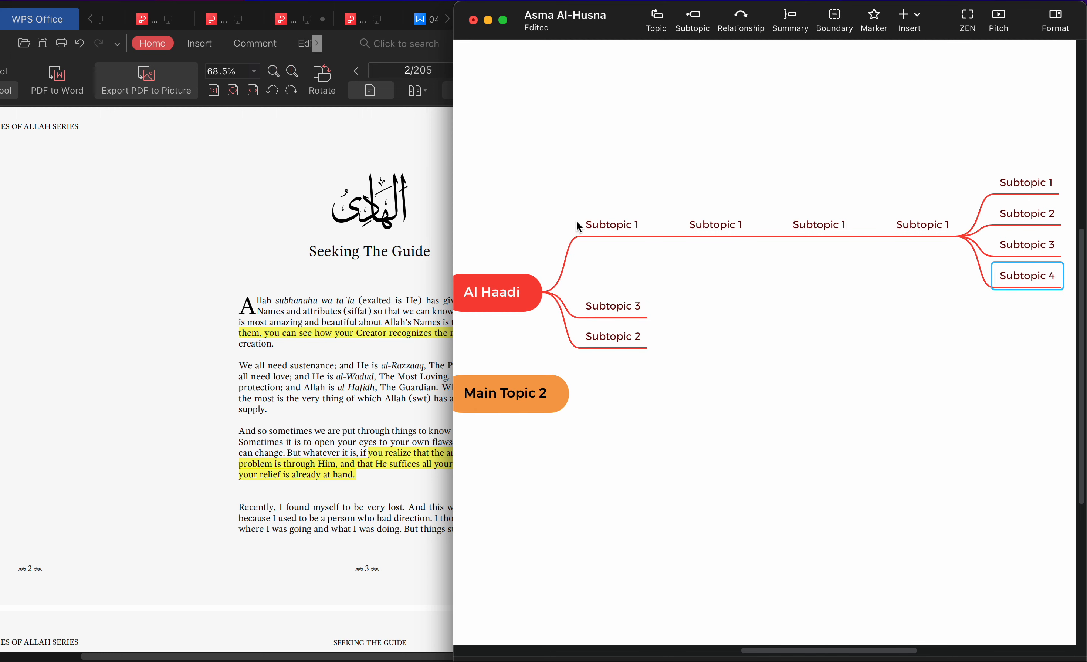
Step: Delete Al Haadi's Subtopic 1 together with its whole branch, and rename Subtopic 3 as "Intro"
click(594, 232)
key(Delete)
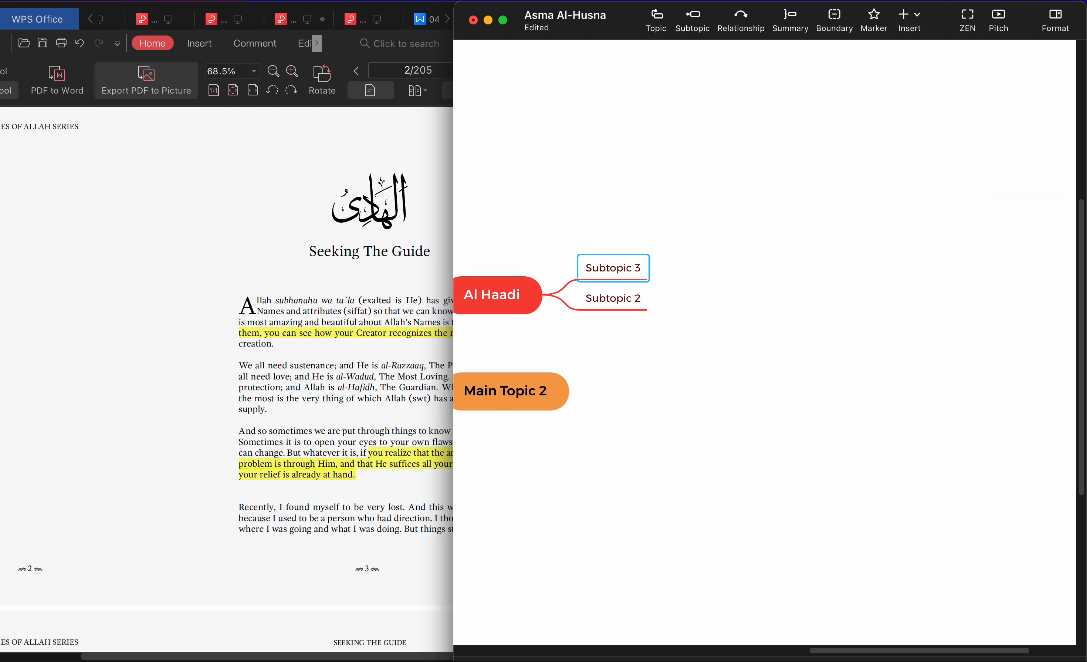
double_click(598, 270)
text(Intro)
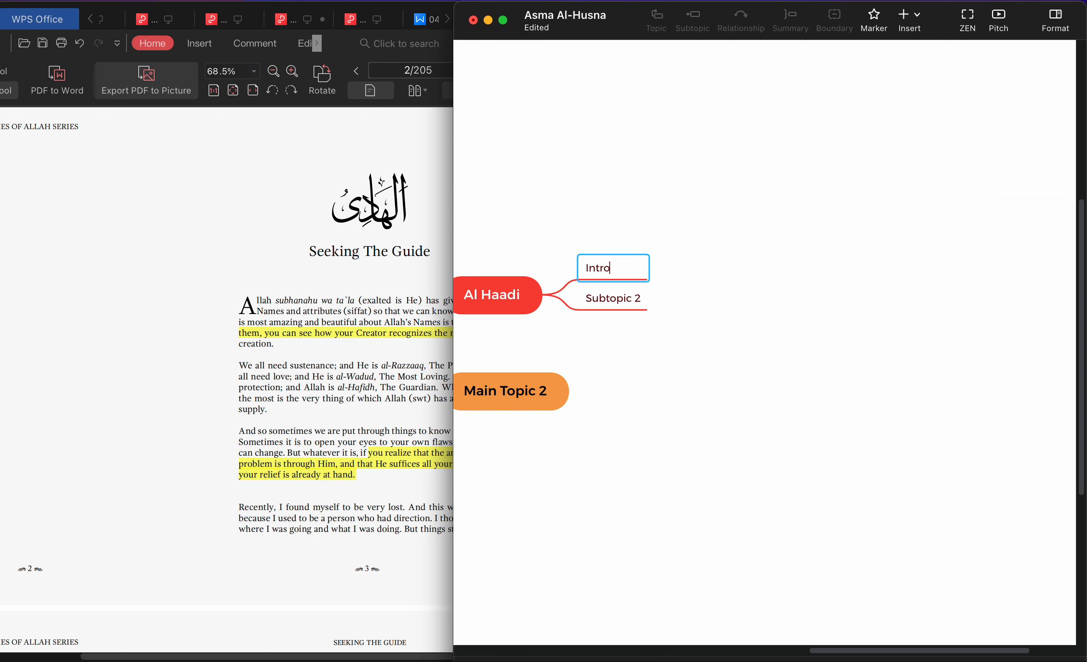
key(Return)
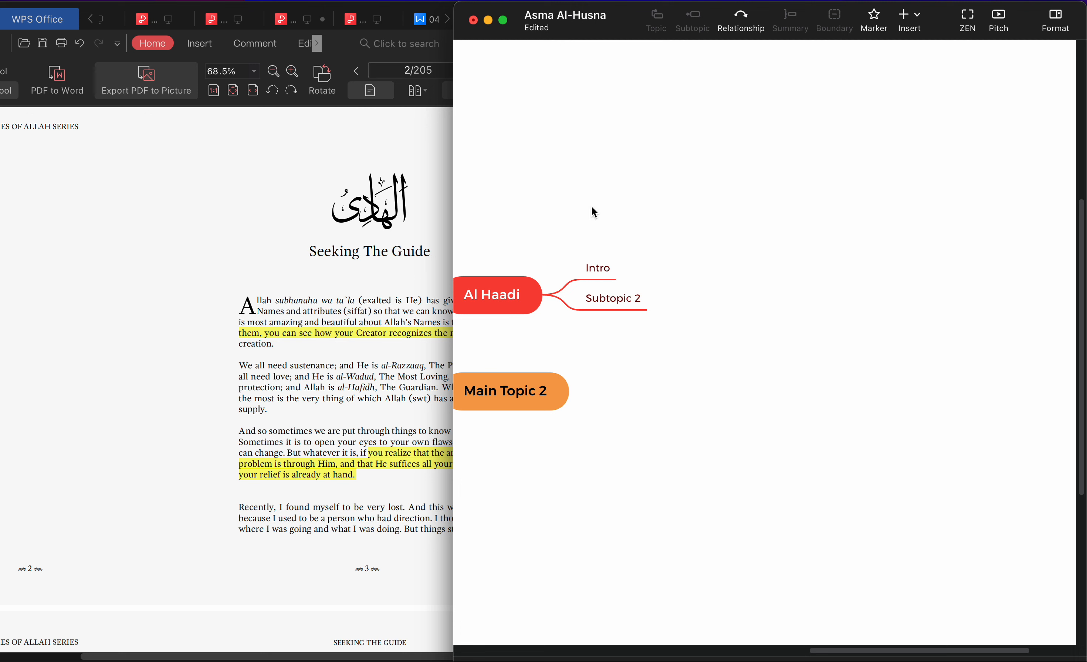
click(588, 302)
double_click(598, 299)
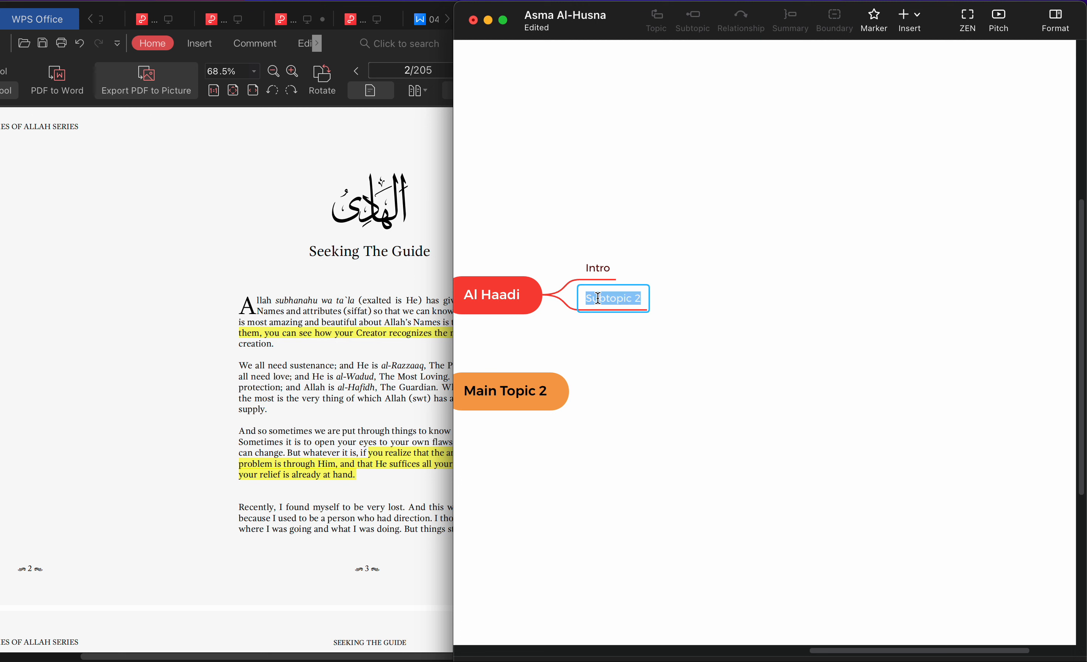
click(601, 269)
scroll(602, 273, left, 1)
scroll(602, 272, left, 2)
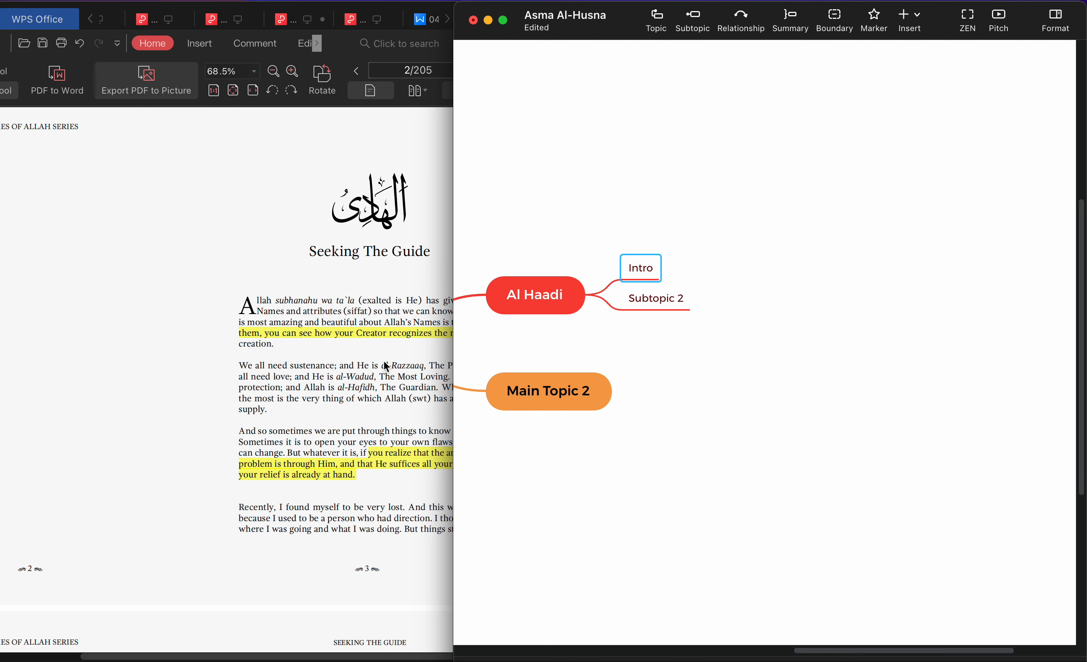
Step: Arrange the PDF and mind map windows side by side without overlap, narrowing and shifting the PDF window and widening the mind map
scroll(385, 365, down, 5)
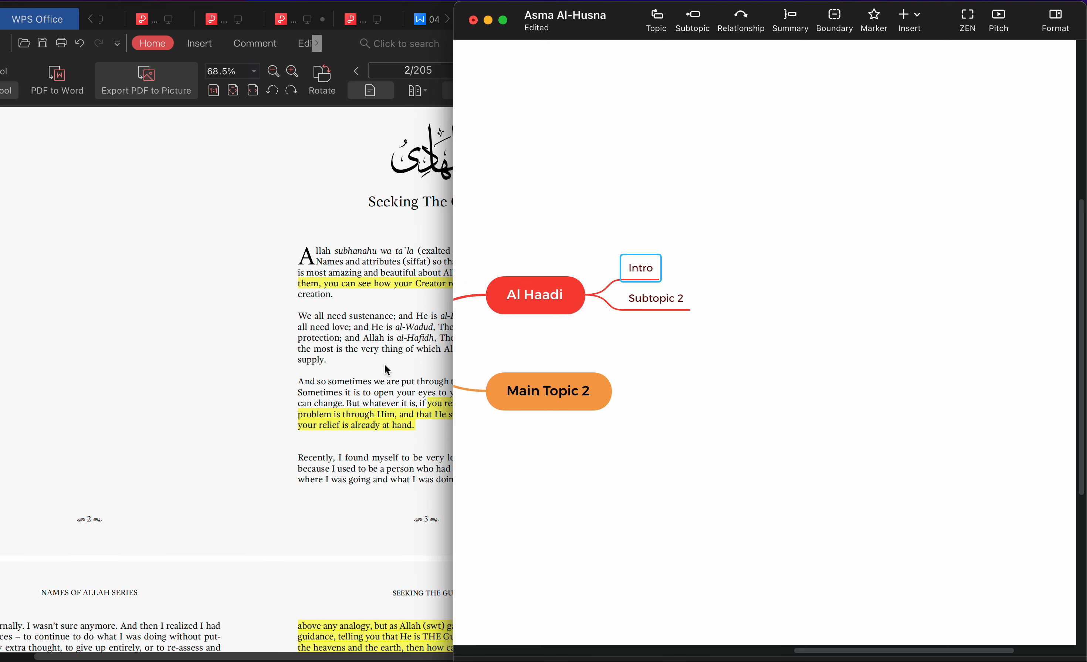
click(432, 143)
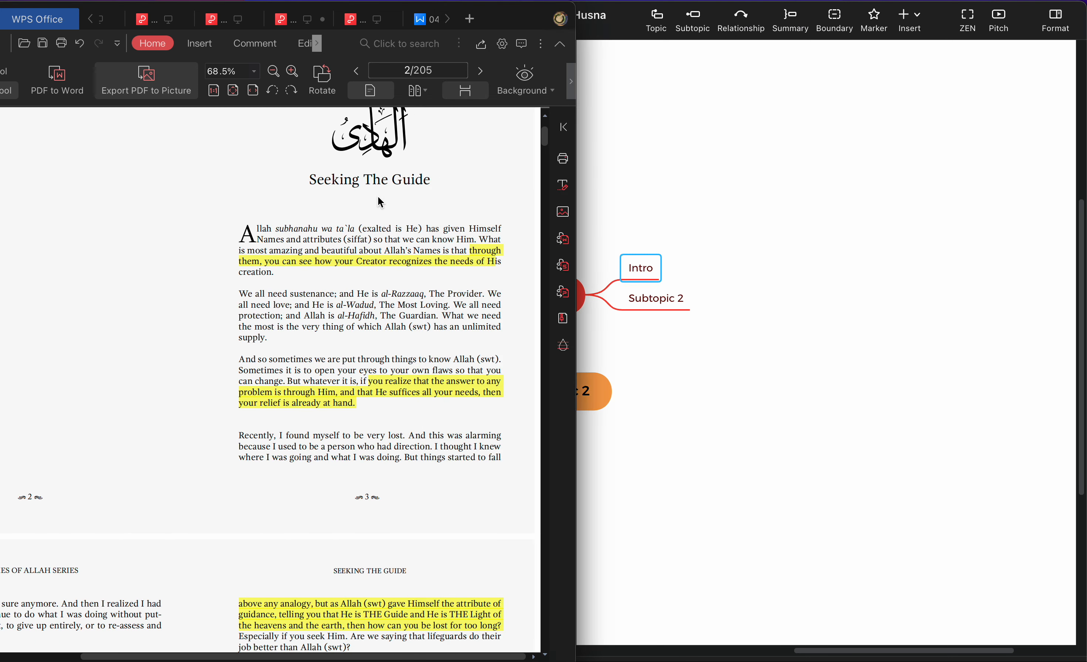
click(571, 87)
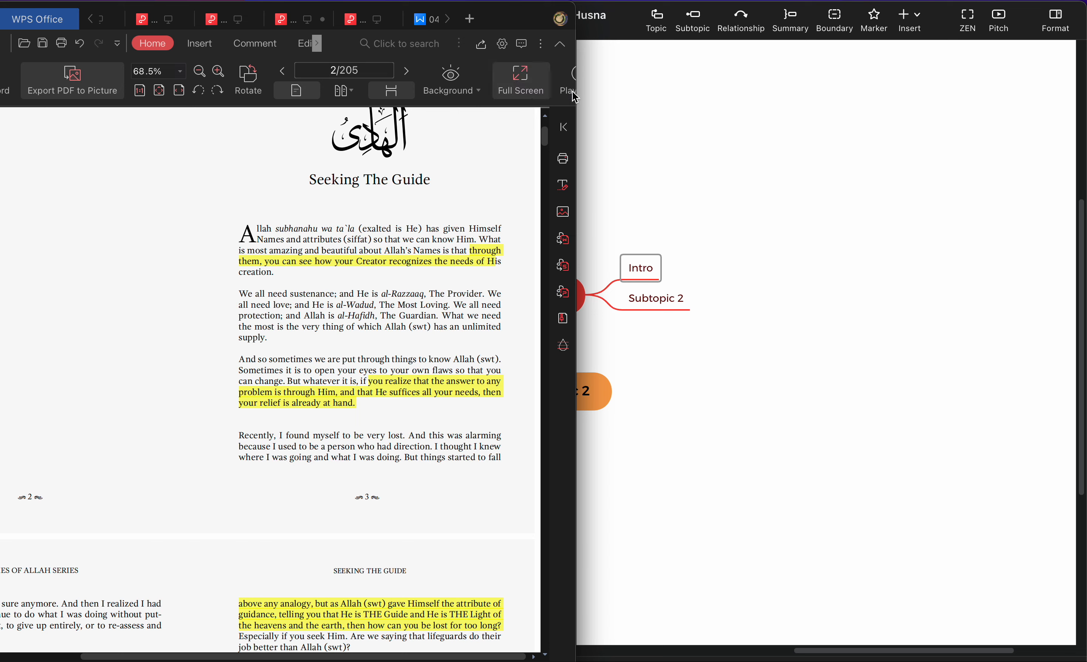
drag(576, 103, 523, 103)
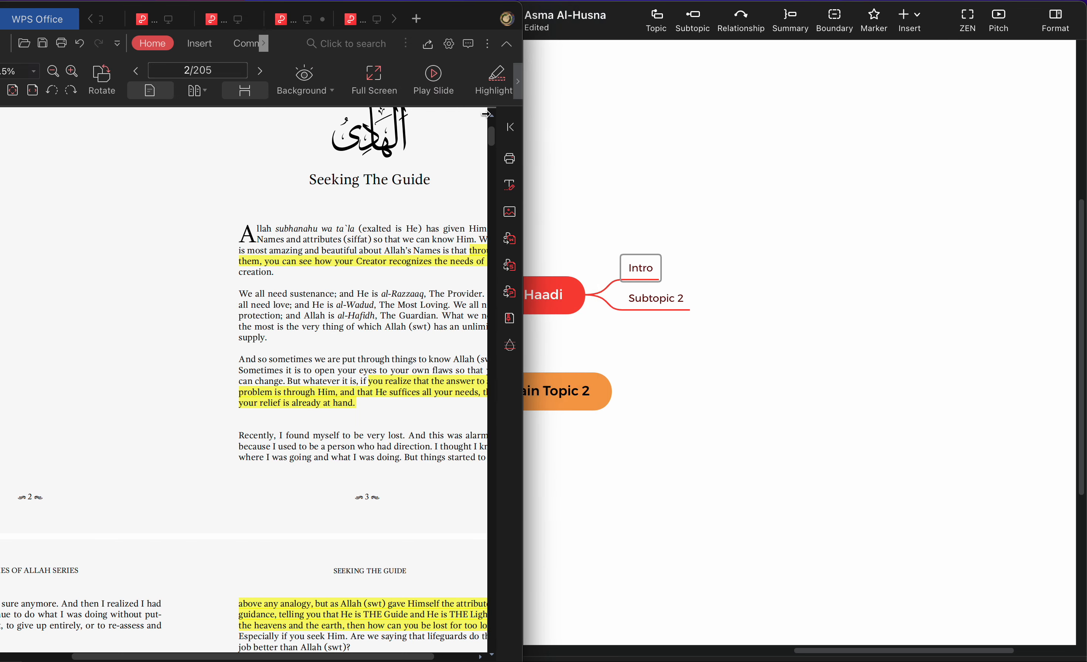
scroll(295, 198, down, 5)
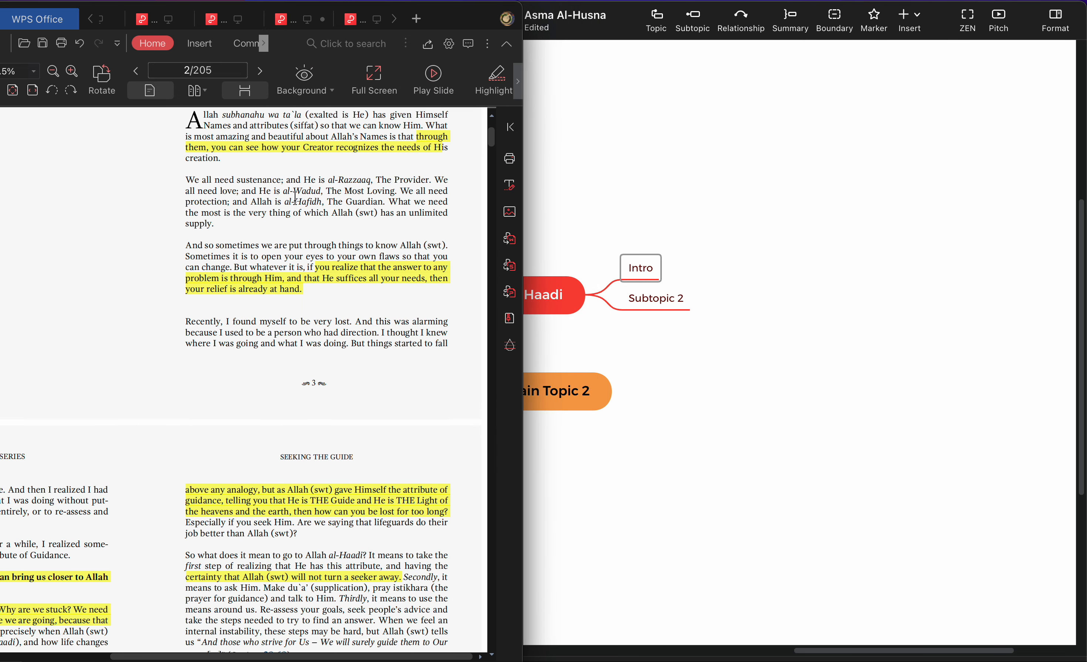
drag(448, 17, 349, 17)
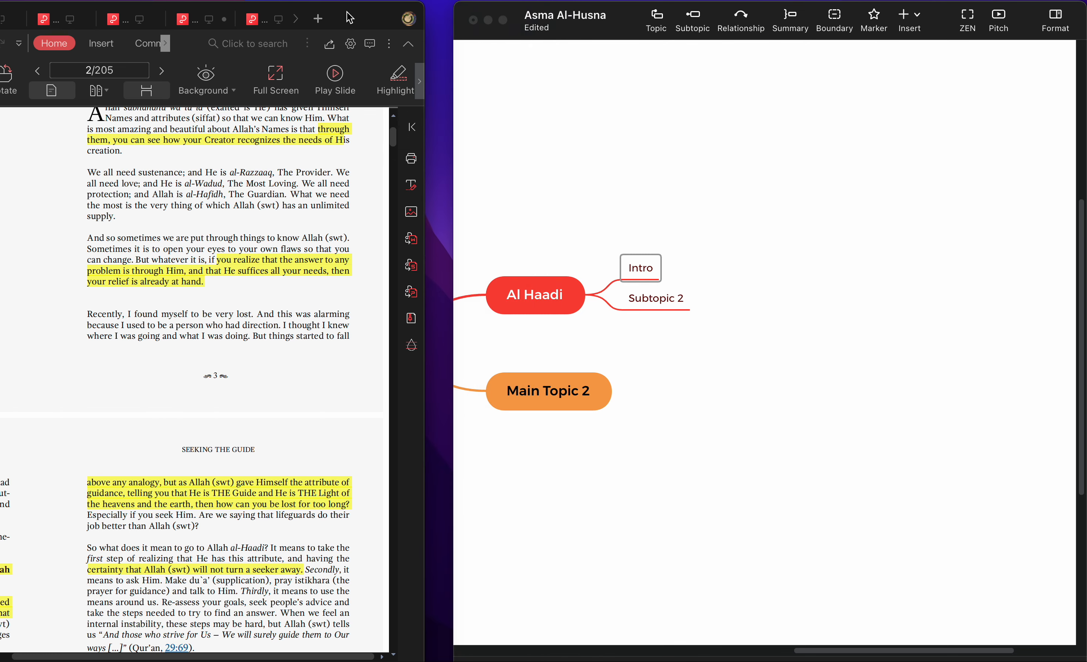
click(455, 112)
drag(453, 112, 423, 113)
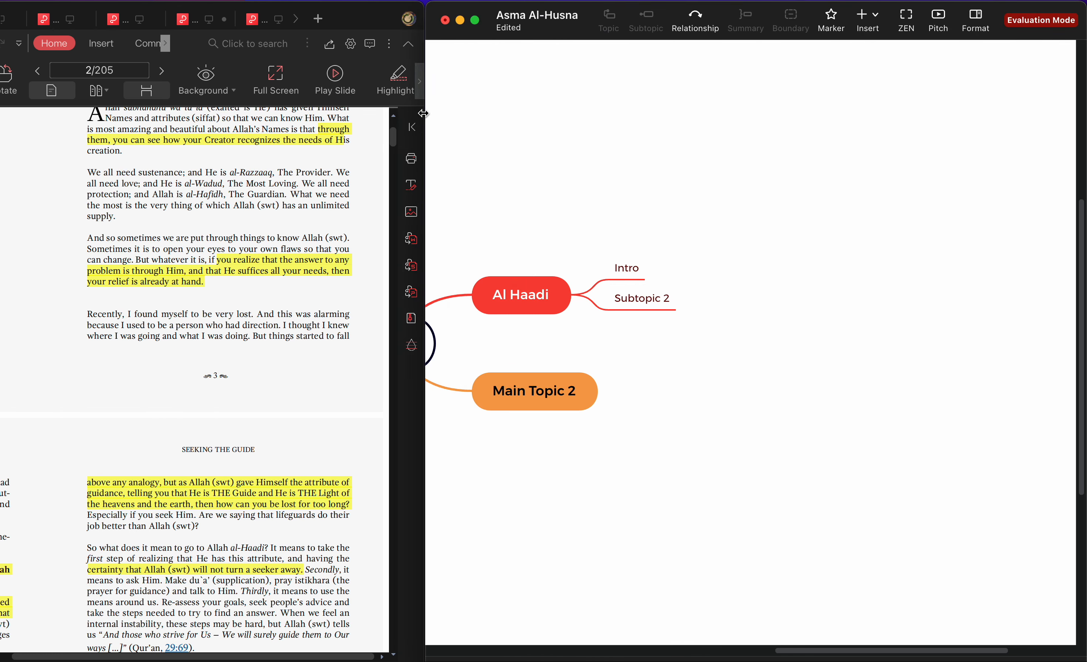
Step: Open the recent mind map file Asma ul Husna.xmind
mouse_move(469, 660)
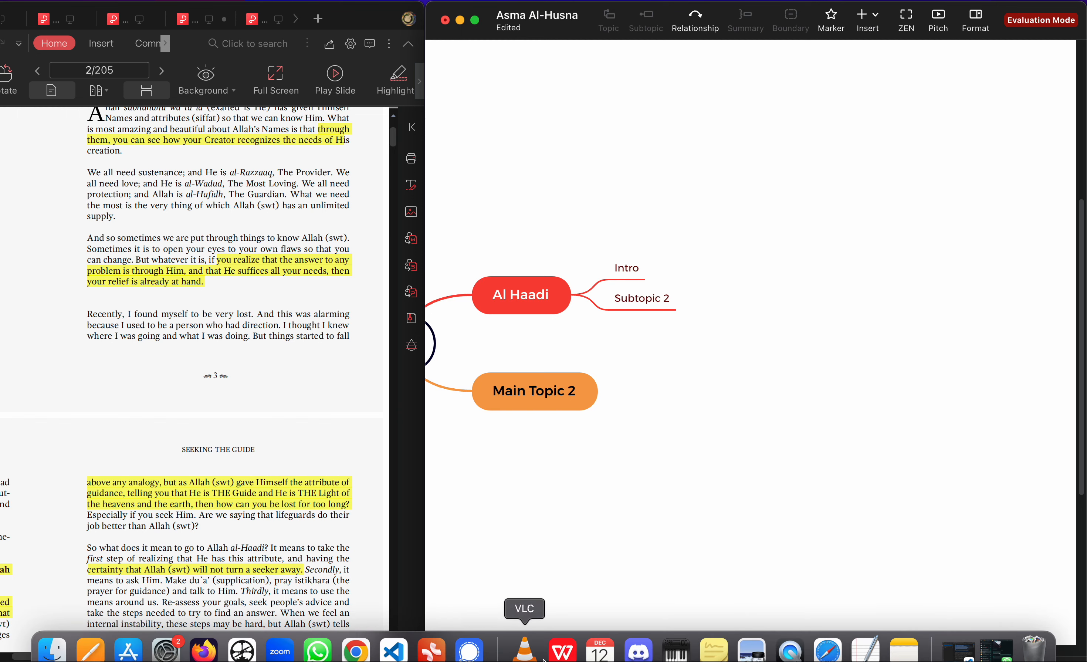
right_click(430, 653)
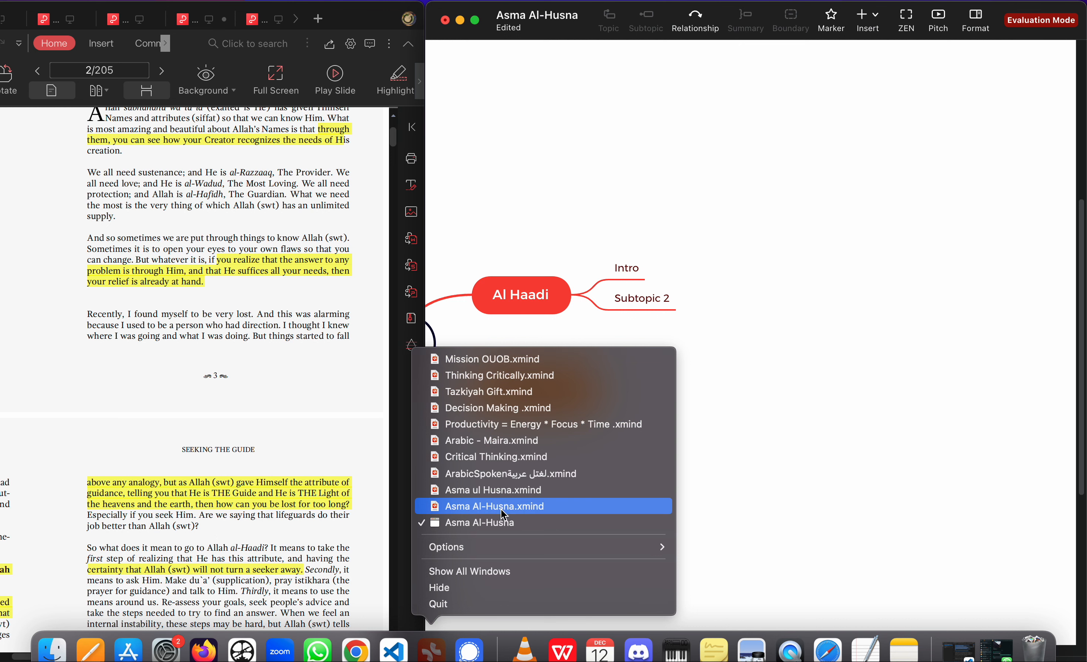
click(484, 495)
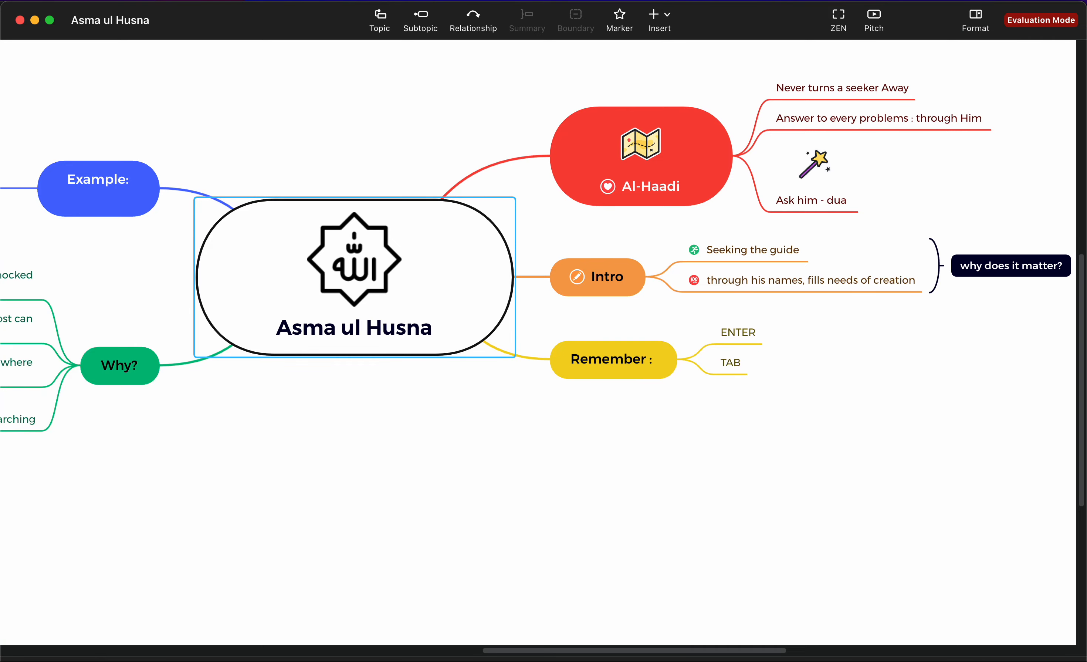
Step: Show the Asma ul Husna example as an outline, narrow its window, and place it beside the Asma Al-Husna map over the PDF
click(1058, 661)
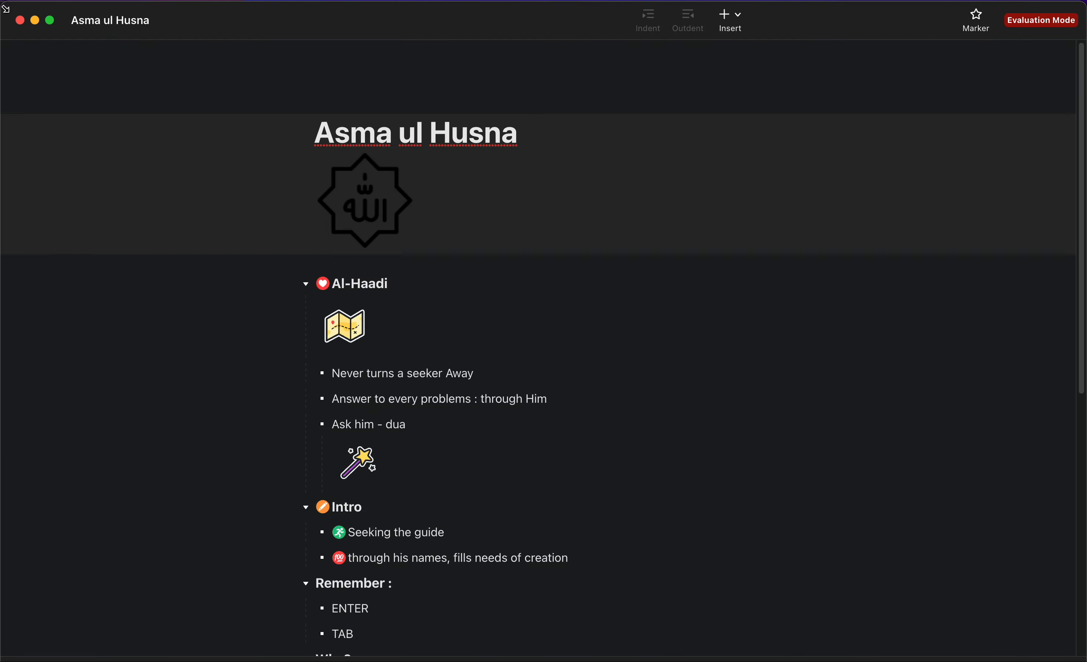
drag(2, 4, 608, 2)
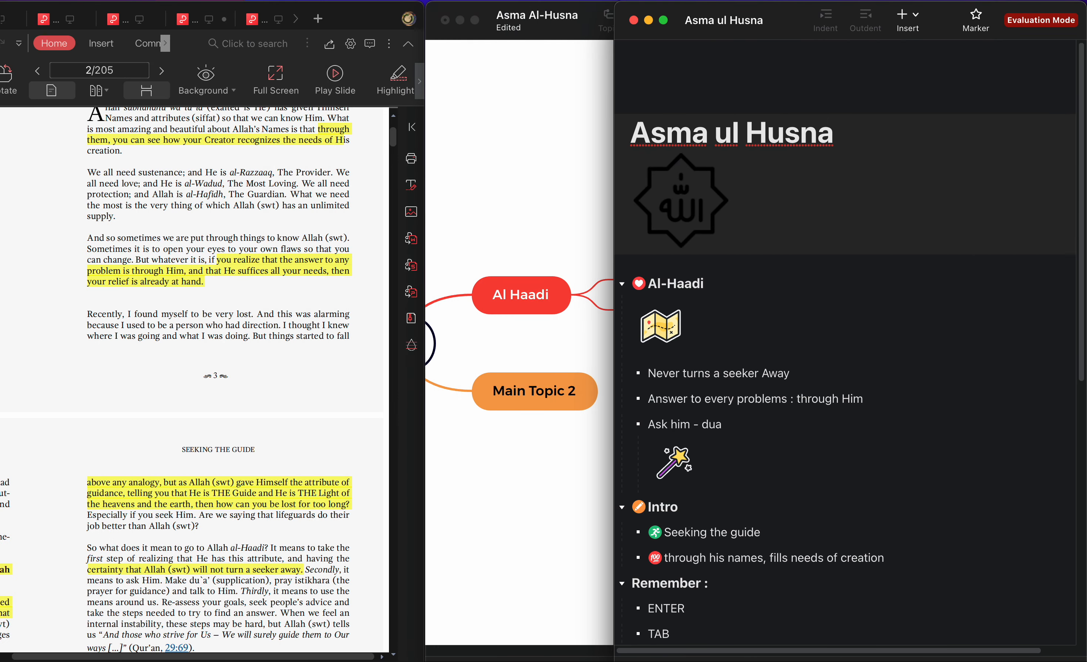
drag(788, 19, 236, 9)
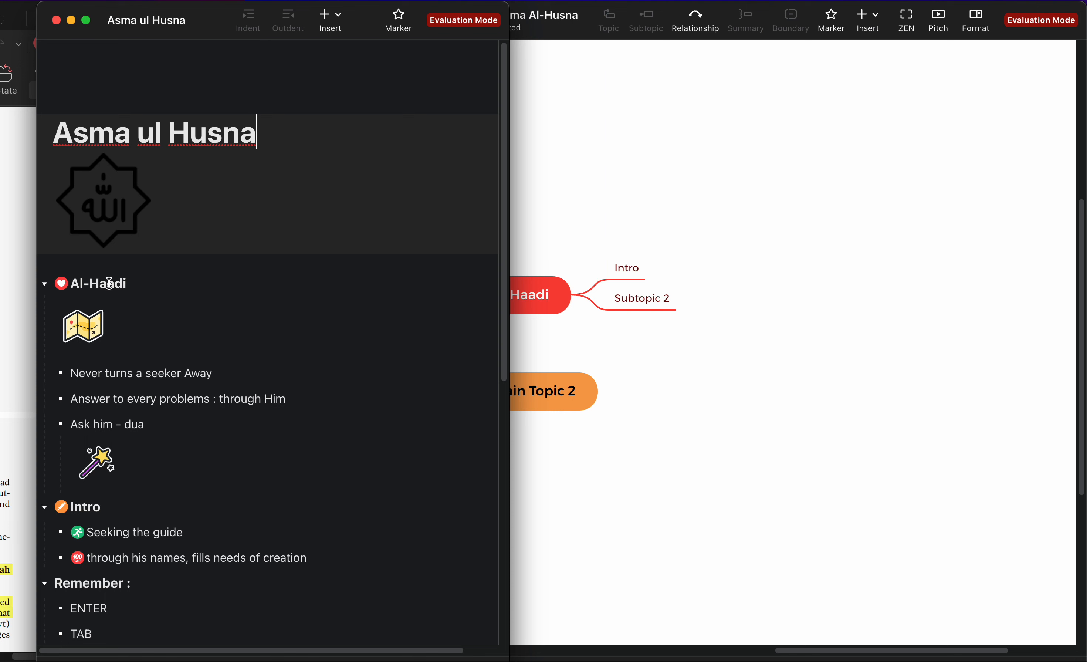
Step: Copy "Never turns a seeker Away" from the example outline and select the Intro subtopic in the Asma Al-Husna map
drag(75, 374, 240, 379)
key(super+c)
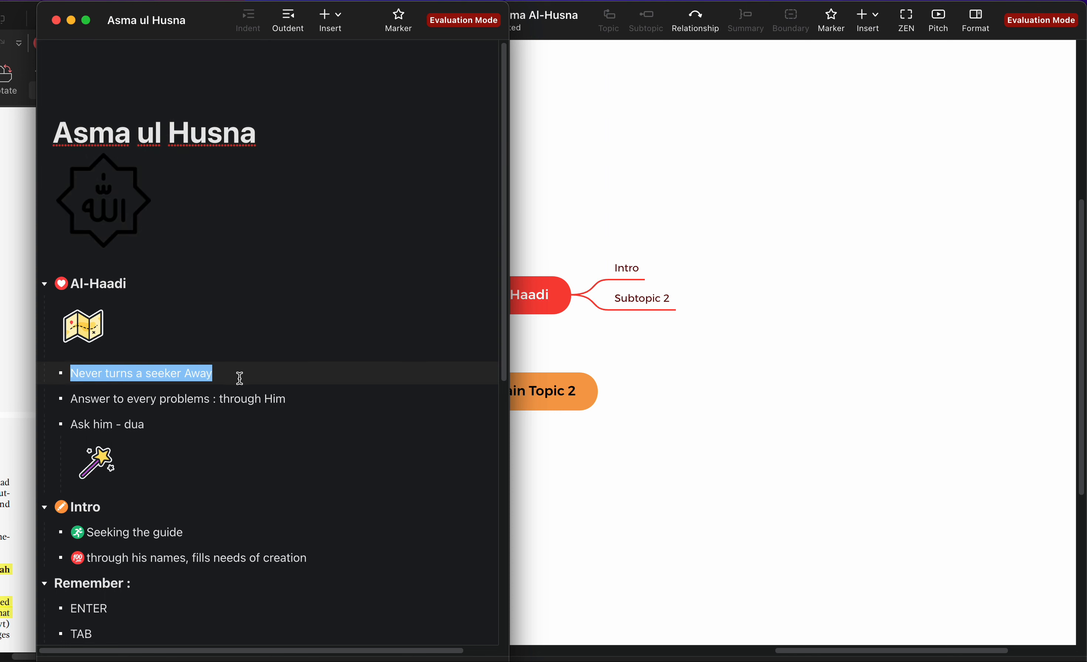
click(637, 269)
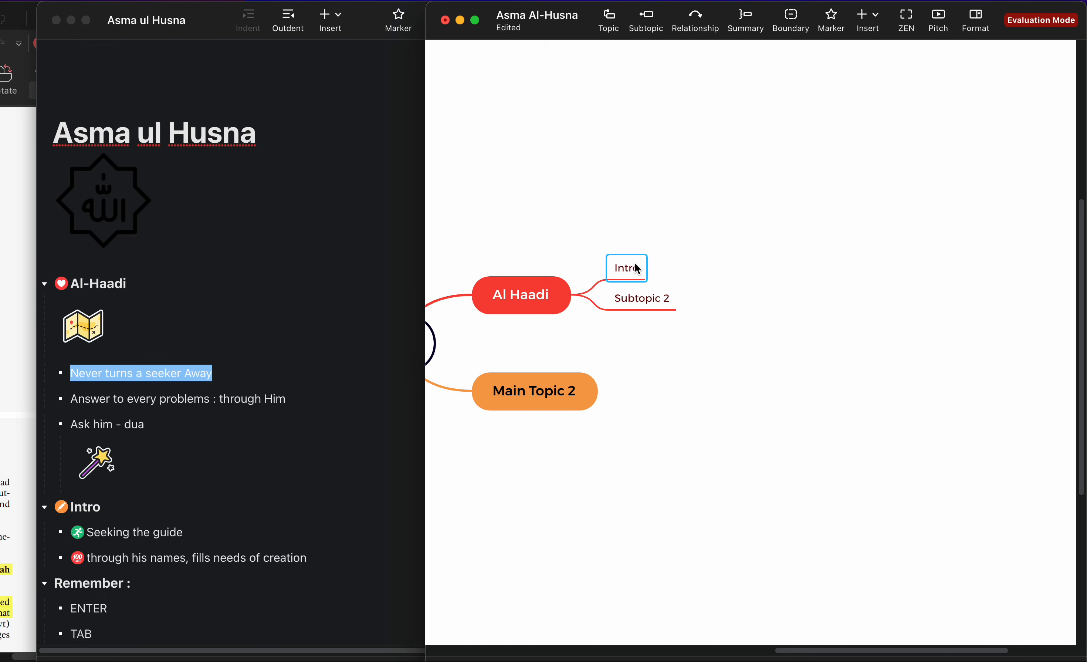
key(Tab)
key(super+v)
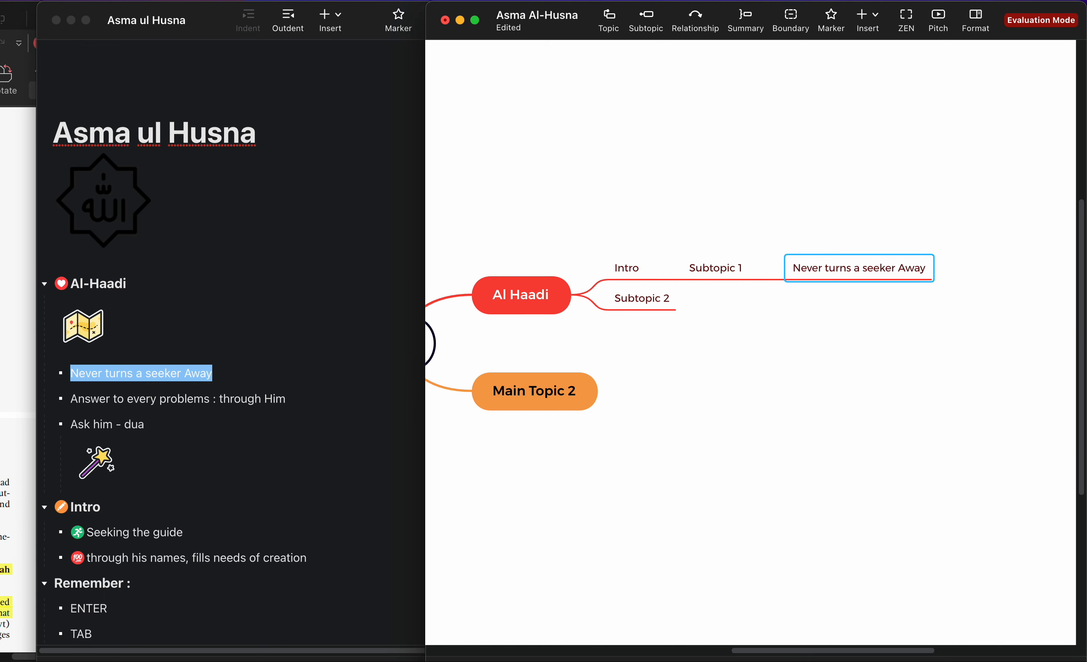
key(super+z)
key(super+z)
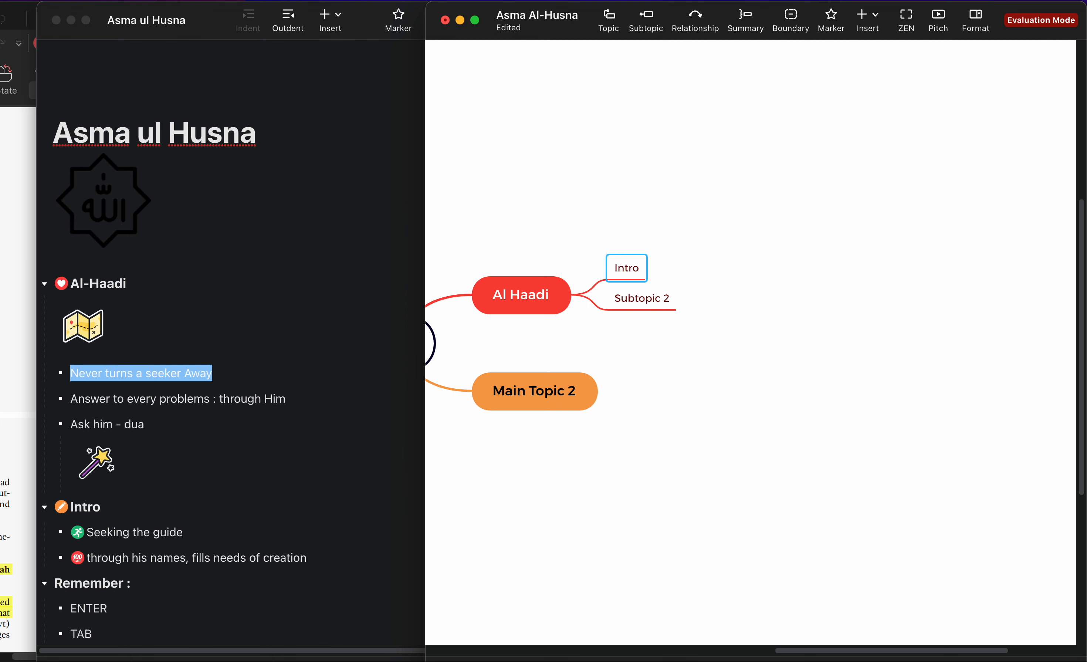
Step: Paste the copied "Never turns a seeker Away" as a subtopic of Intro
key(super+v)
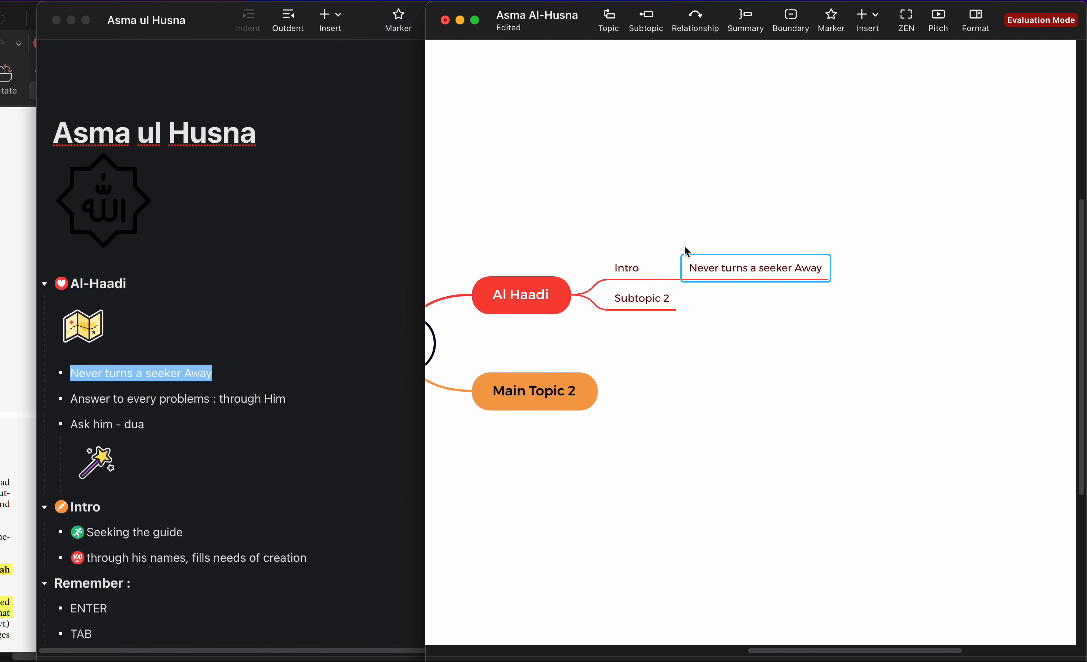
click(625, 273)
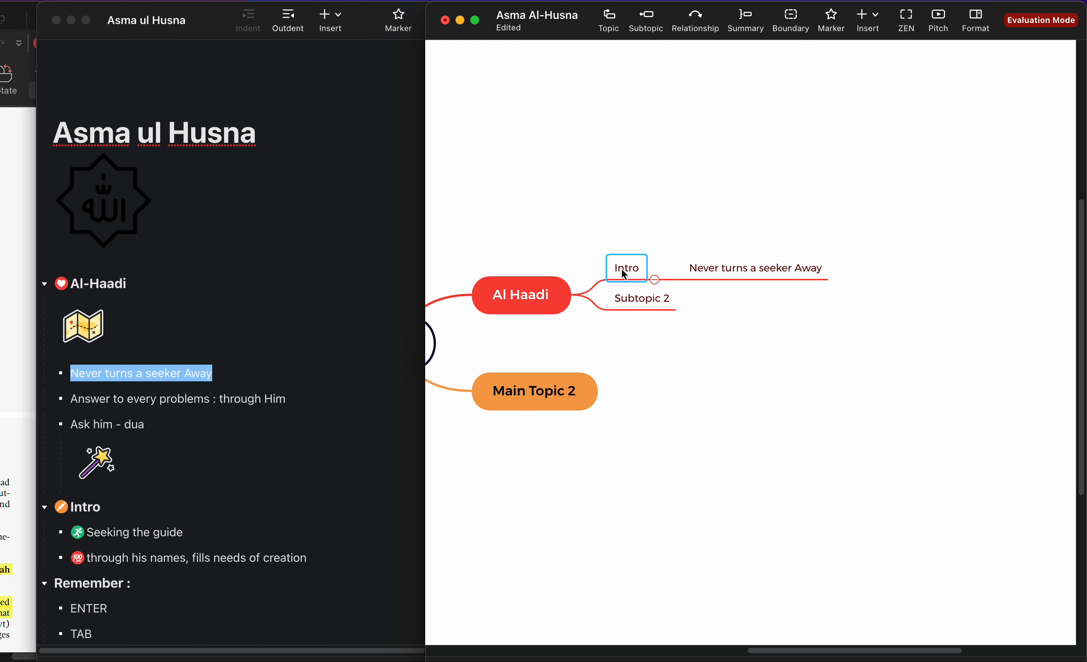
Step: Paste the copied text under Al Haadi's Subtopic 2, and delete the pasted topic along with Subtopic 2
click(627, 300)
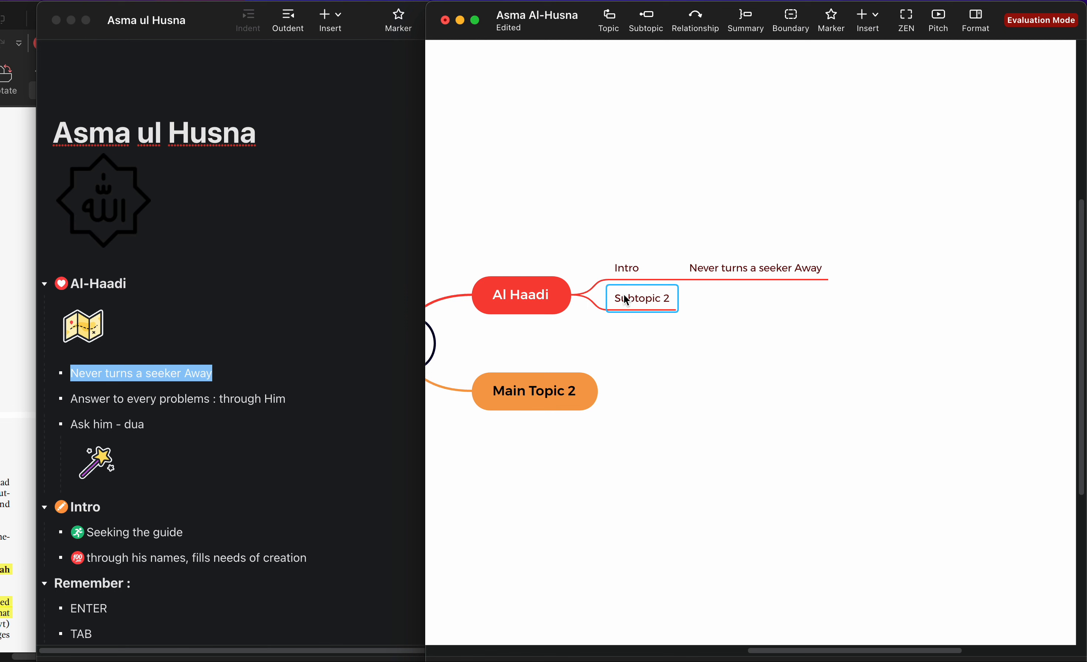
key(super+v)
key(Delete)
key(Delete)
Step: Add a new main topic directly after Al Haadi, and give Al Haadi a second subtopic with the text "hi"
click(501, 298)
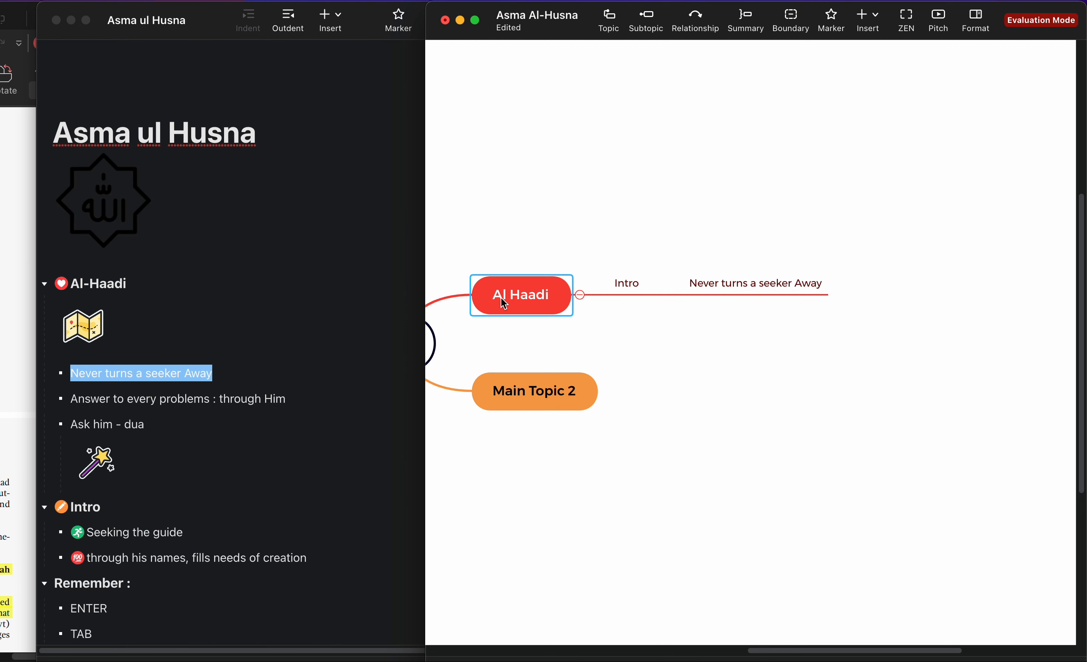
key(Return)
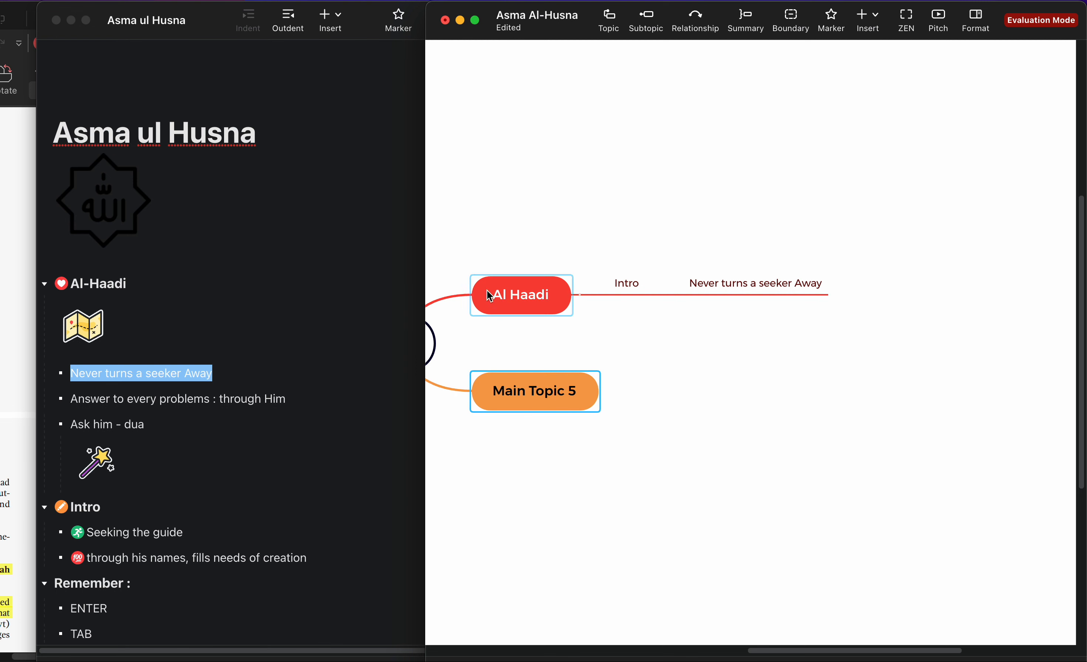
click(513, 297)
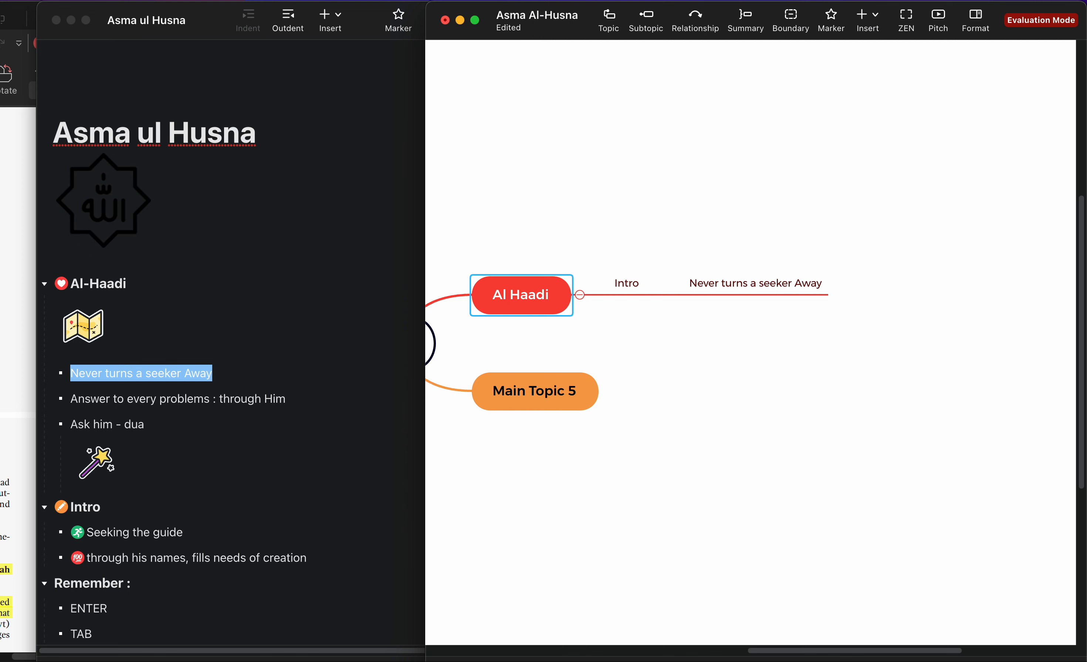
key(Tab)
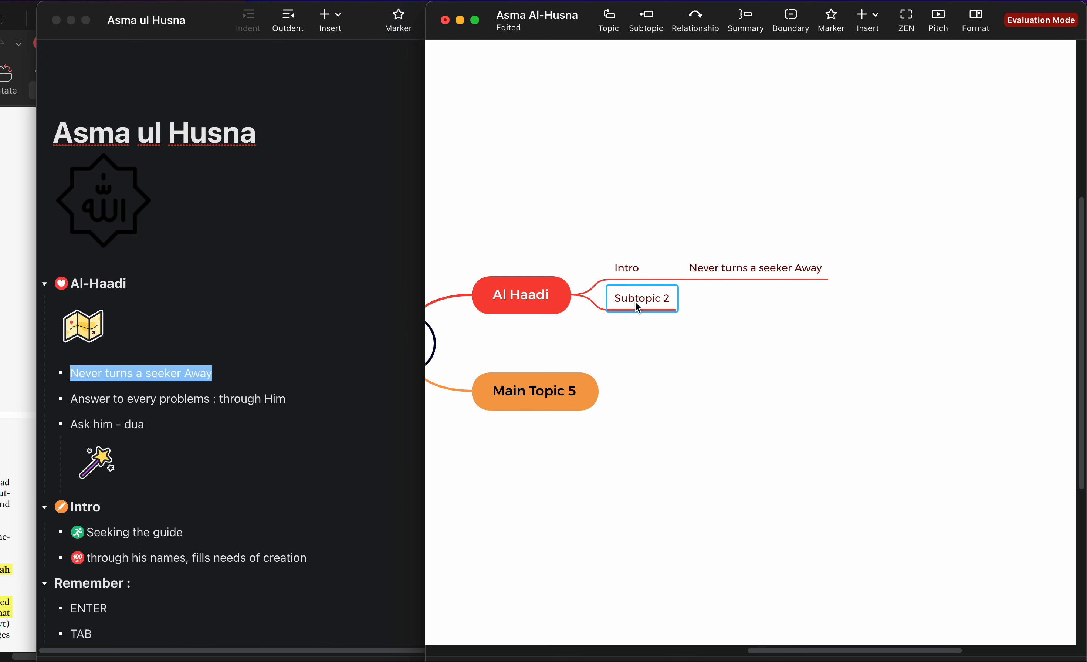
text(hi)
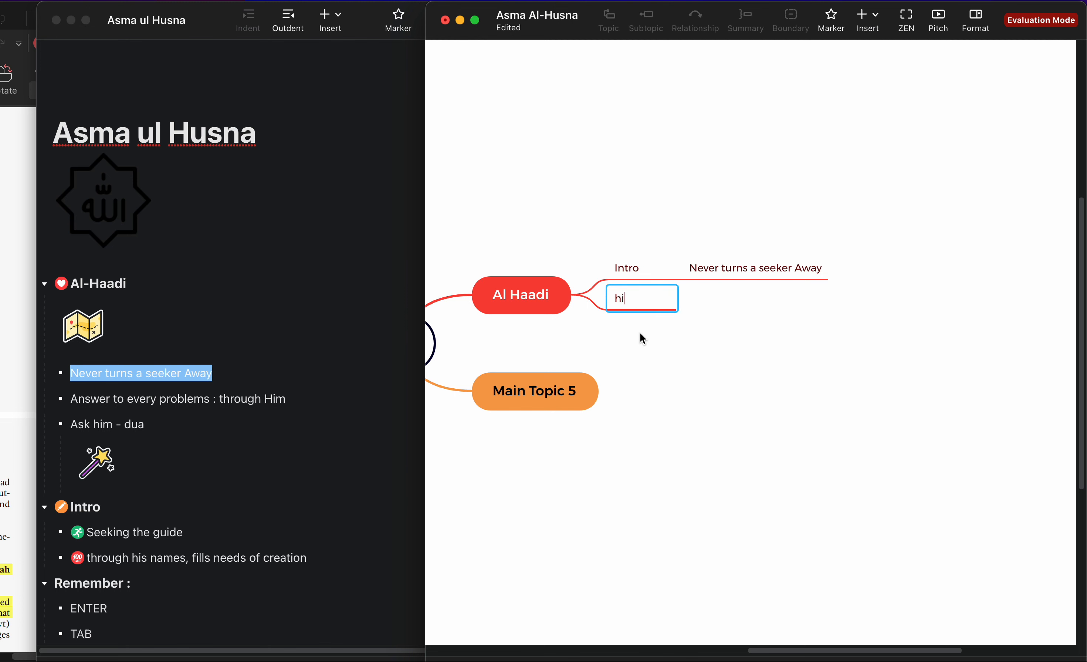